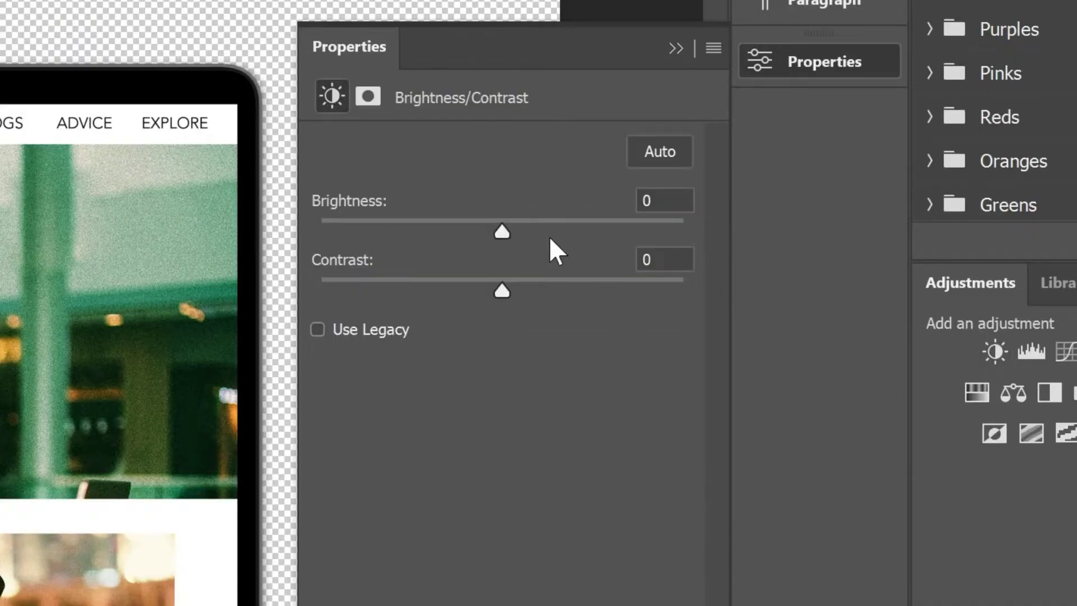
Set brightness 44 and contrast -11, then add a Levels adjustment of 25, 1.57, 220.
click(549, 237)
drag(550, 242, 556, 243)
drag(502, 290, 461, 292)
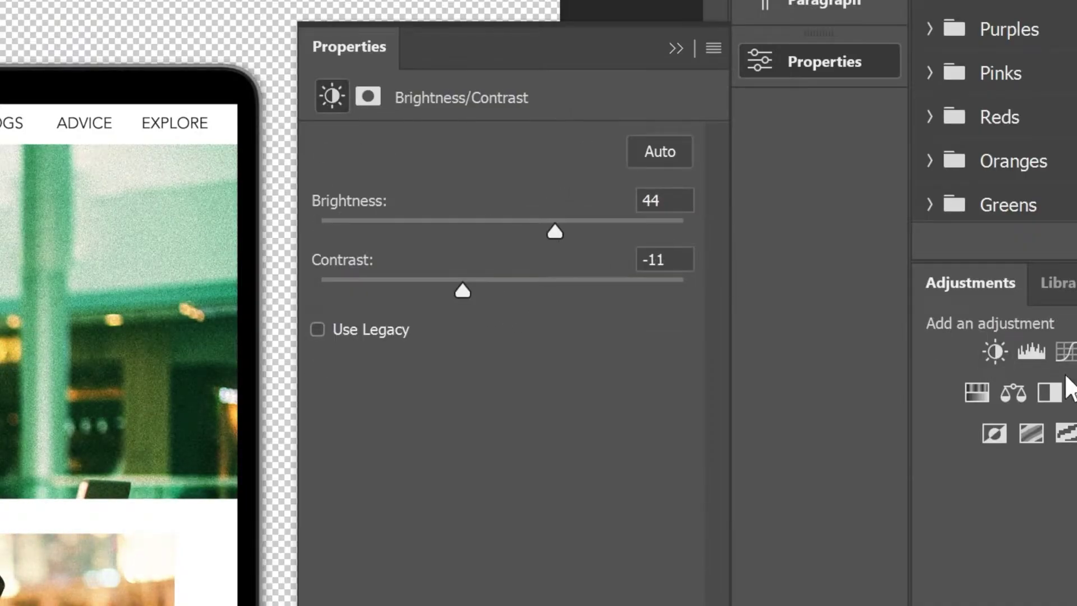
click(1031, 352)
drag(363, 367, 402, 366)
drag(540, 366, 493, 364)
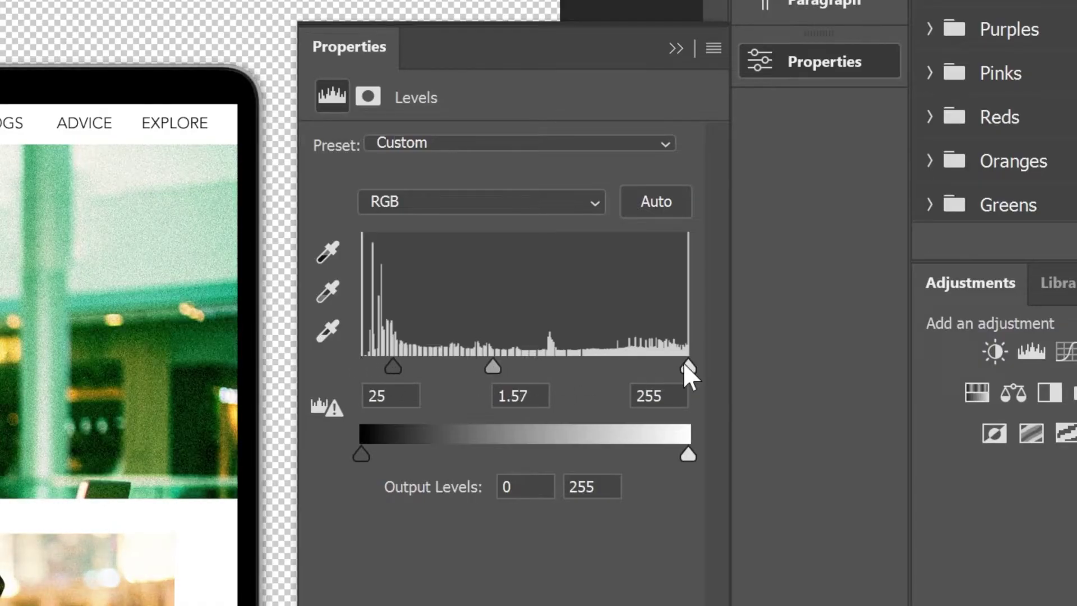
drag(687, 367, 642, 367)
Add Curves points at 55/26 and 123/134, plus Hue/Saturation with hue +42, saturation -34.
click(1065, 352)
drag(441, 459, 449, 484)
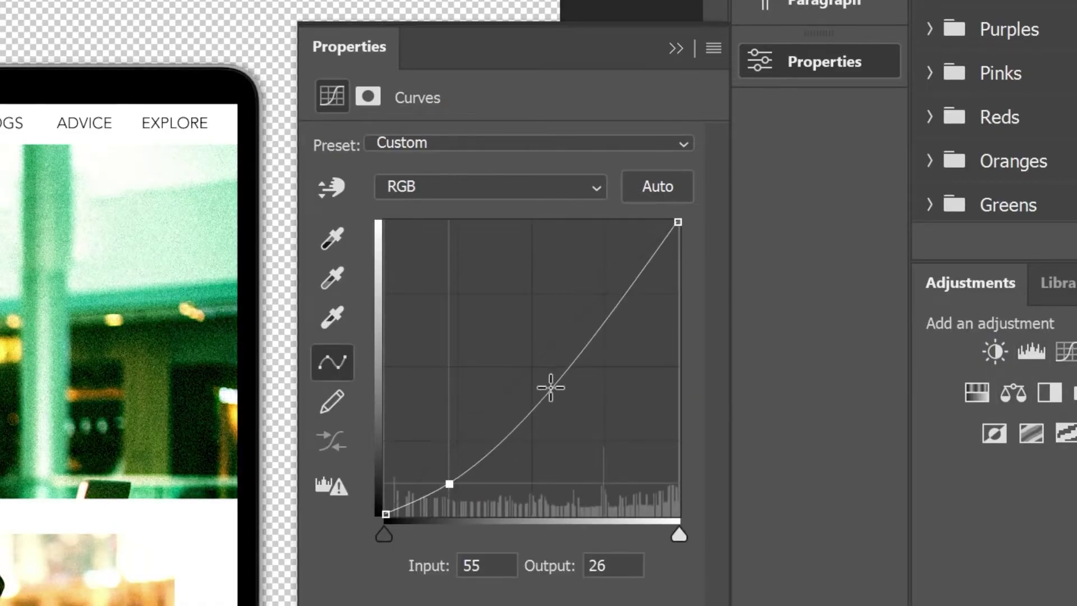
drag(550, 387, 527, 361)
click(976, 392)
drag(502, 321, 439, 320)
drag(502, 262, 580, 262)
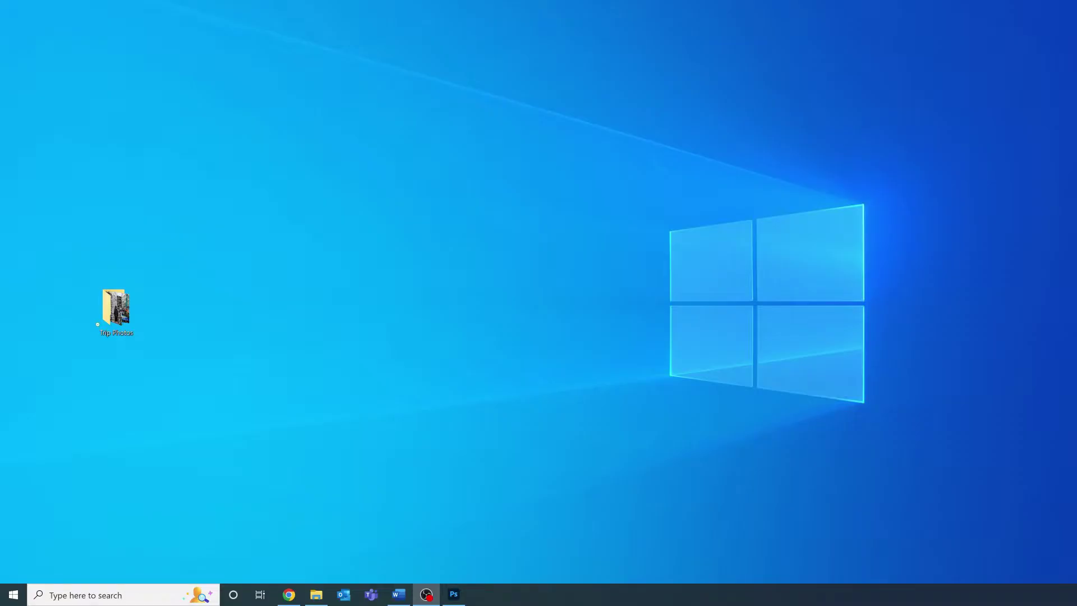
Open the Trip Photos folder and step through the HKPhoto images one by one.
click(115, 308)
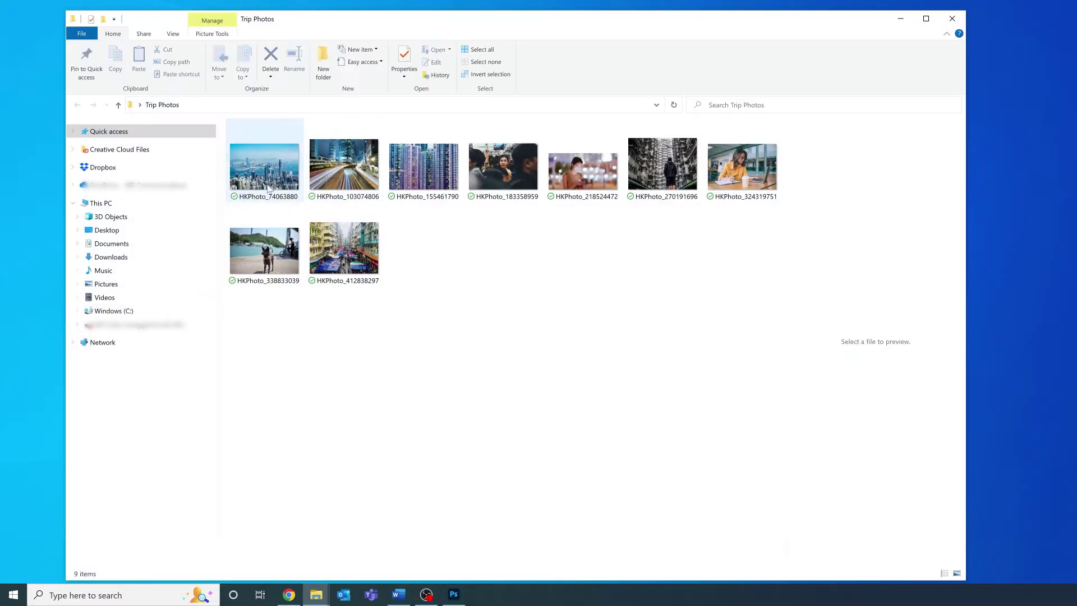
key(Right)
key(Right)
key(Right)
key(Right)
key(Right)
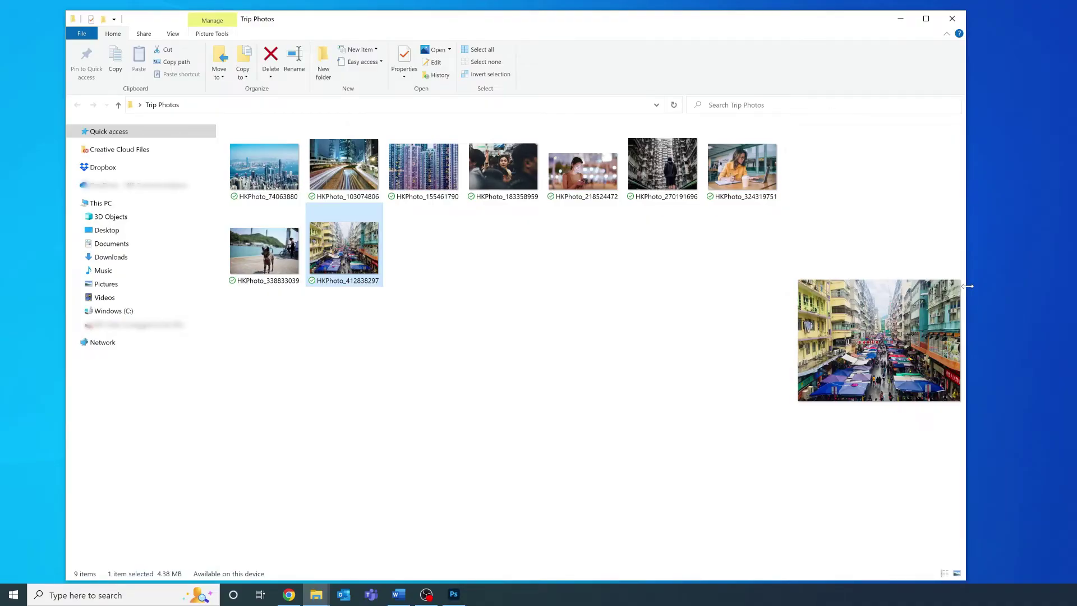
Create an 'Original Photos' folder on the desktop and move the nine photos into it.
drag(968, 286, 606, 286)
right_click(764, 316)
mouse_move(868, 490)
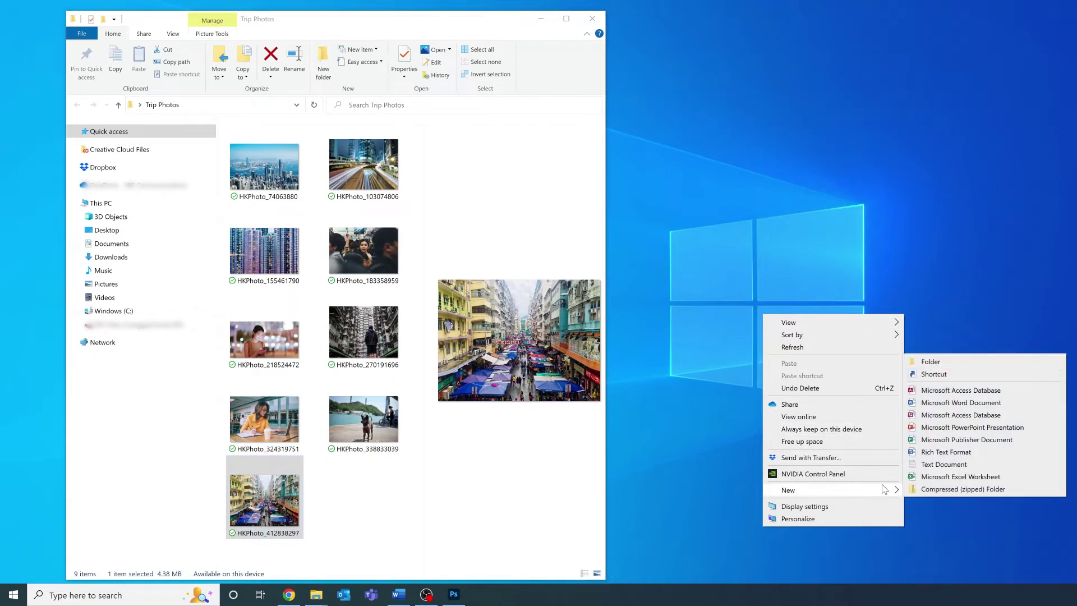
click(1005, 368)
text(O)
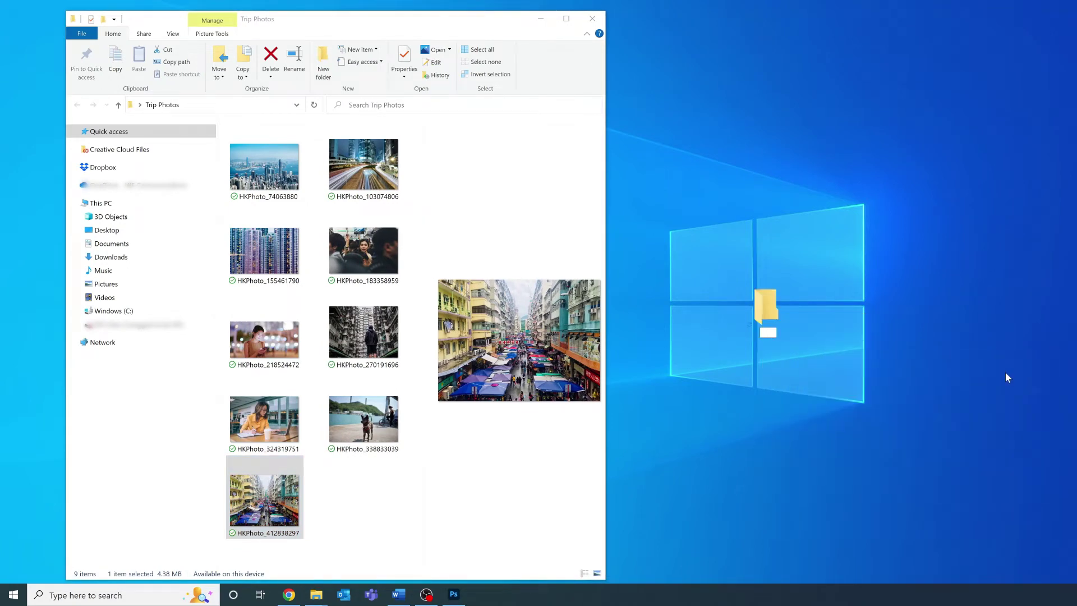
text(riginal Photos)
key(Return)
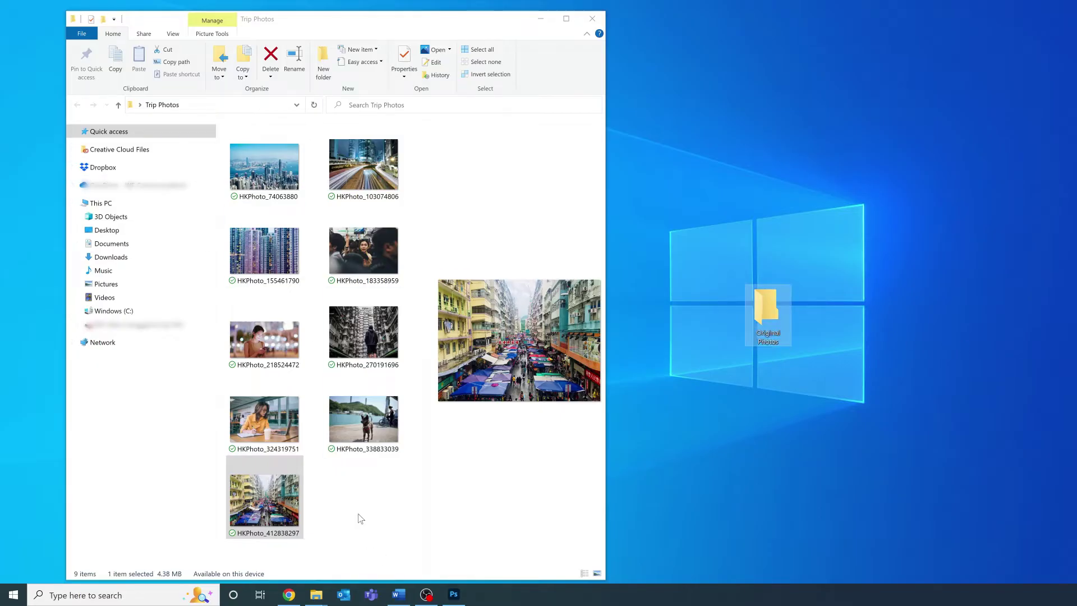
drag(381, 524, 769, 331)
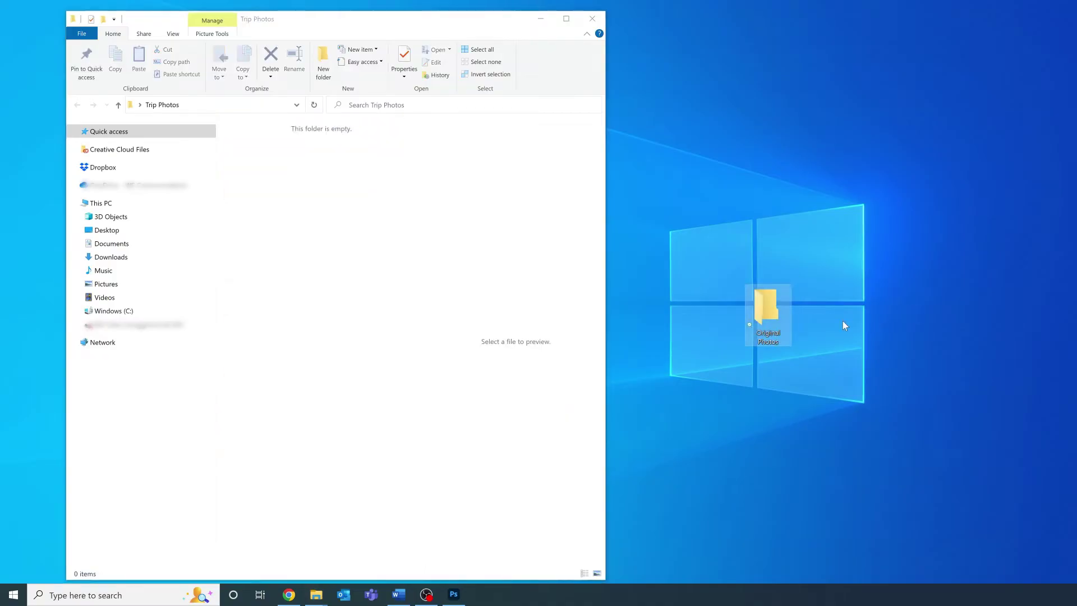
Create an 'Edited Photos' desktop folder and place it beside Original Photos.
right_click(831, 322)
mouse_move(934, 496)
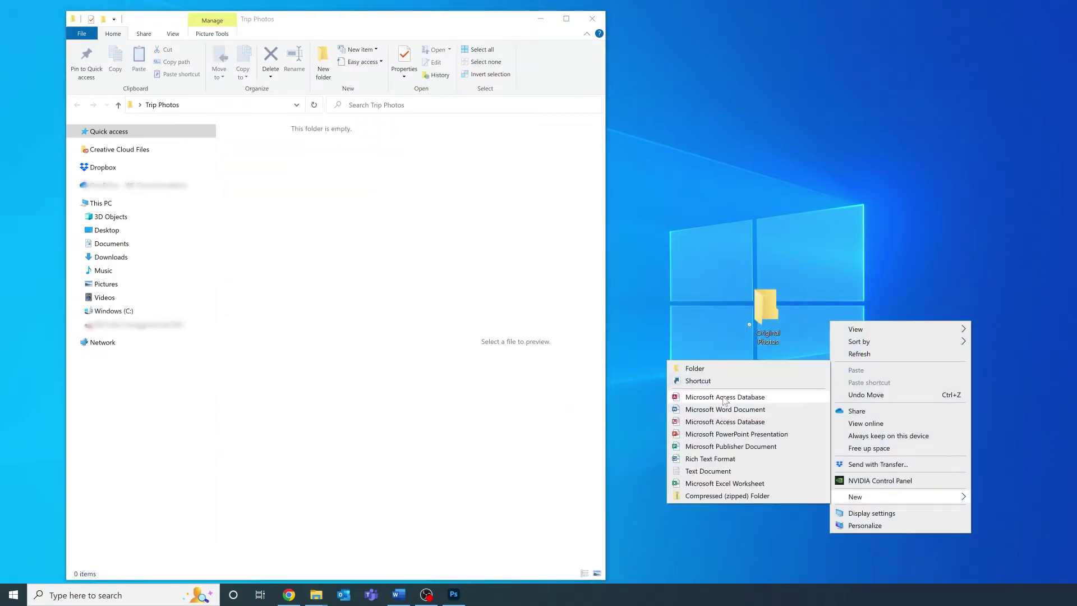
click(695, 368)
text(Ed)
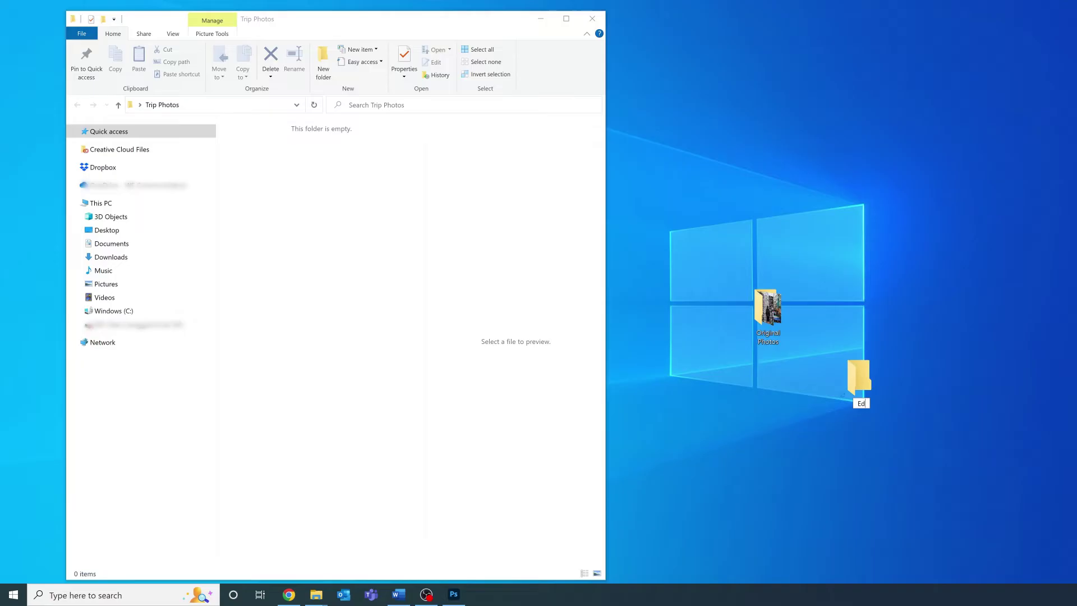
text(ited Photos)
key(Return)
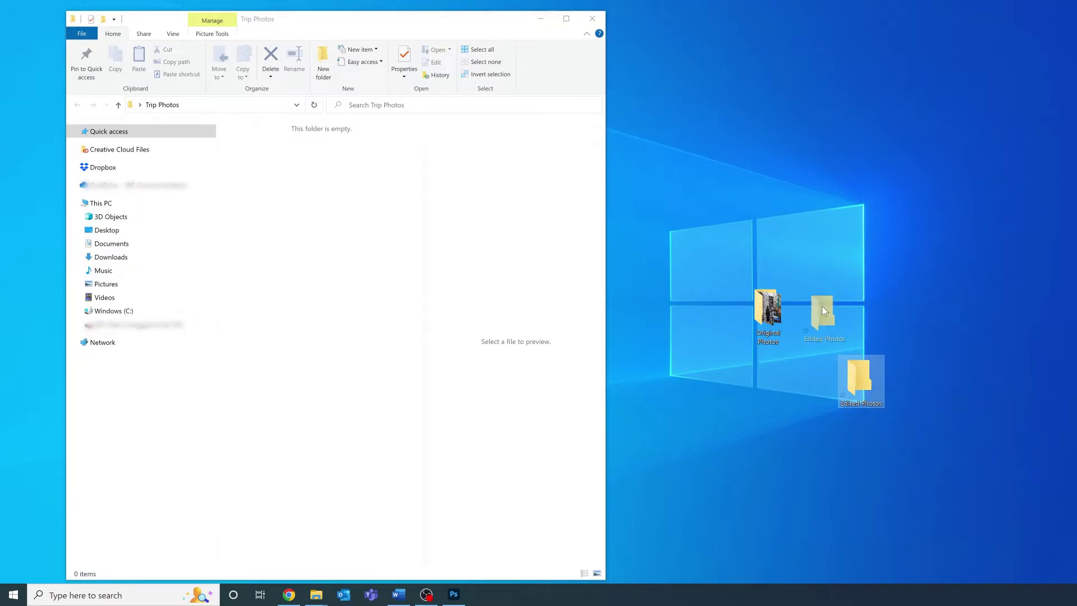
drag(823, 305, 823, 301)
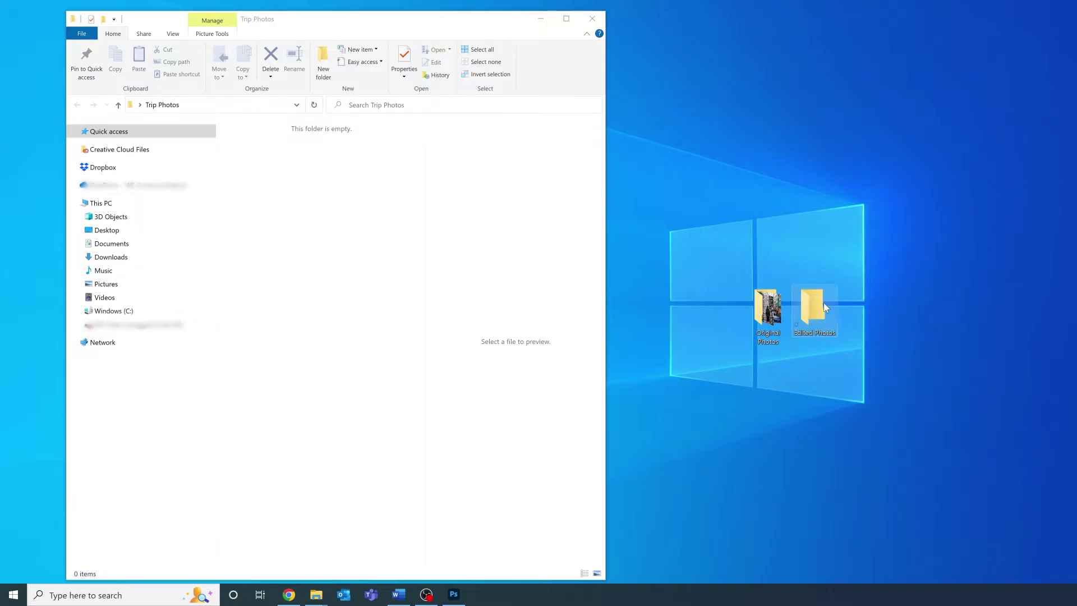
Close the empty Trip Photos window and open HKPhoto_74063880 with Adobe Photoshop 2022.
click(598, 23)
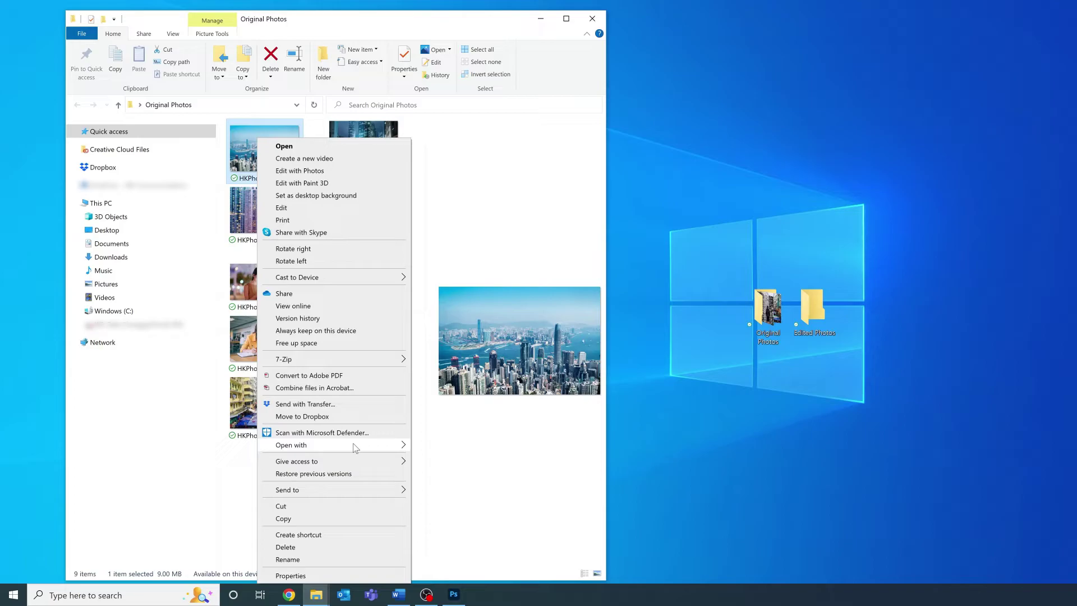
mouse_move(353, 443)
click(454, 459)
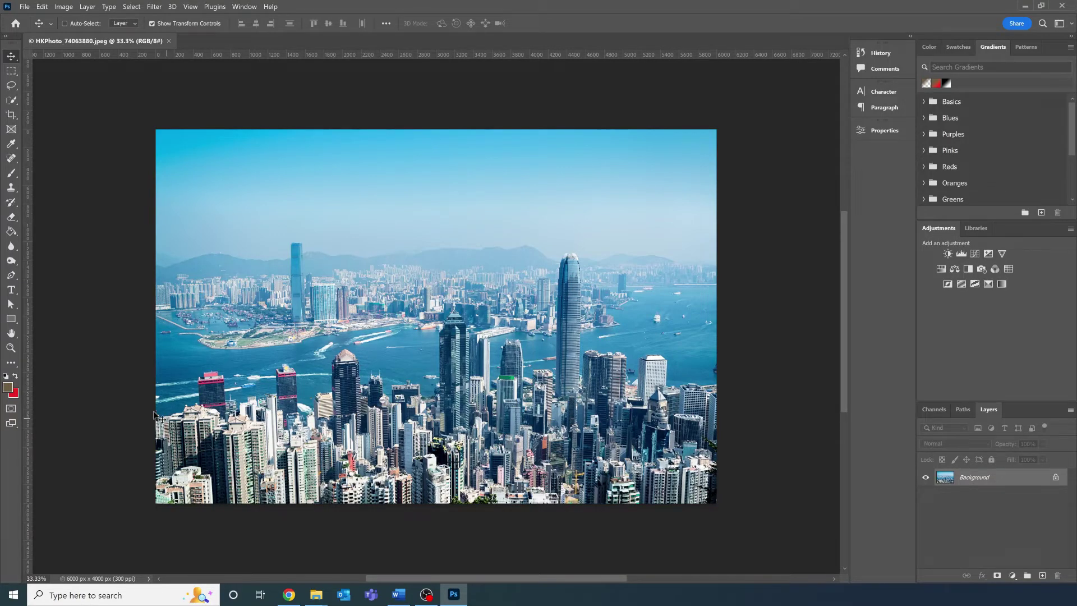
Show the Actions panel from the Window menu.
click(244, 6)
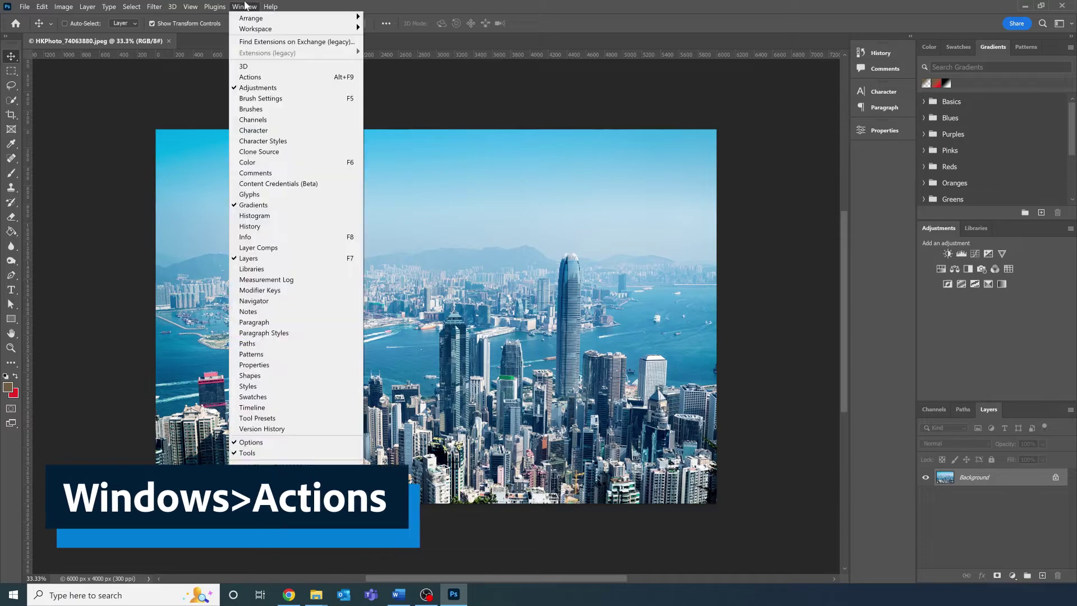
click(302, 84)
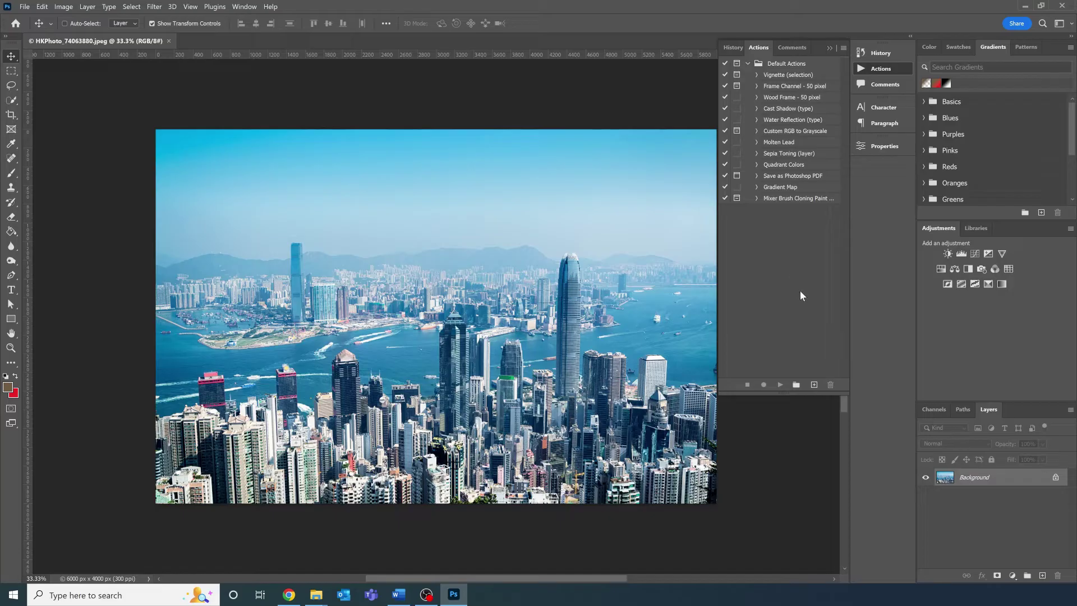
Add an action set called 'Hong Kong Photo Filter' in the Actions panel.
click(796, 385)
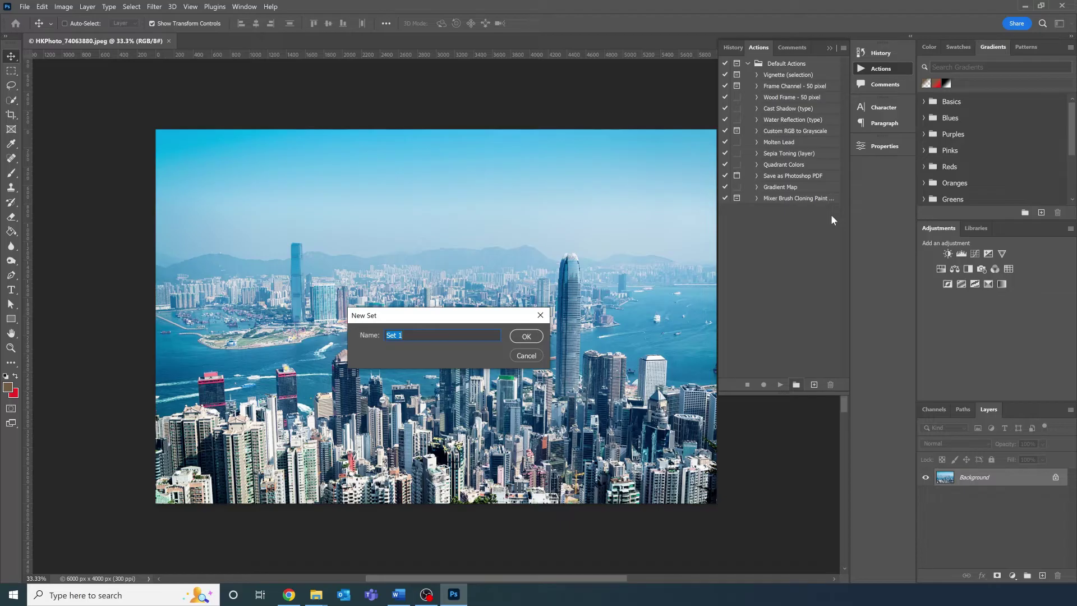
text(Hong Kong Photo Filter)
click(524, 338)
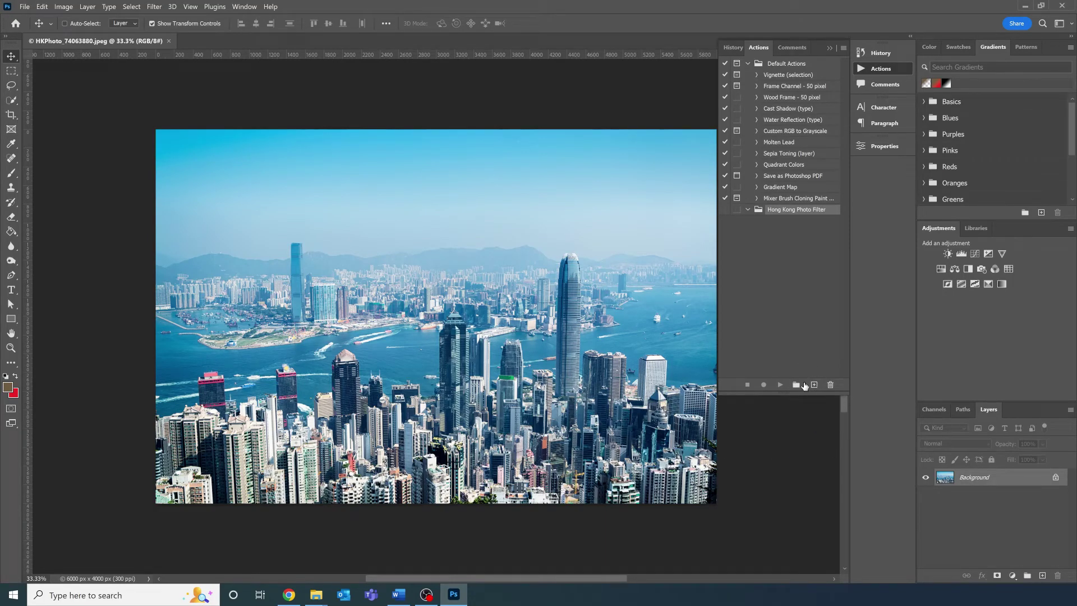
Create the 'Green Film Filter' action in the Hong Kong Photo Filter set and start recording.
click(814, 385)
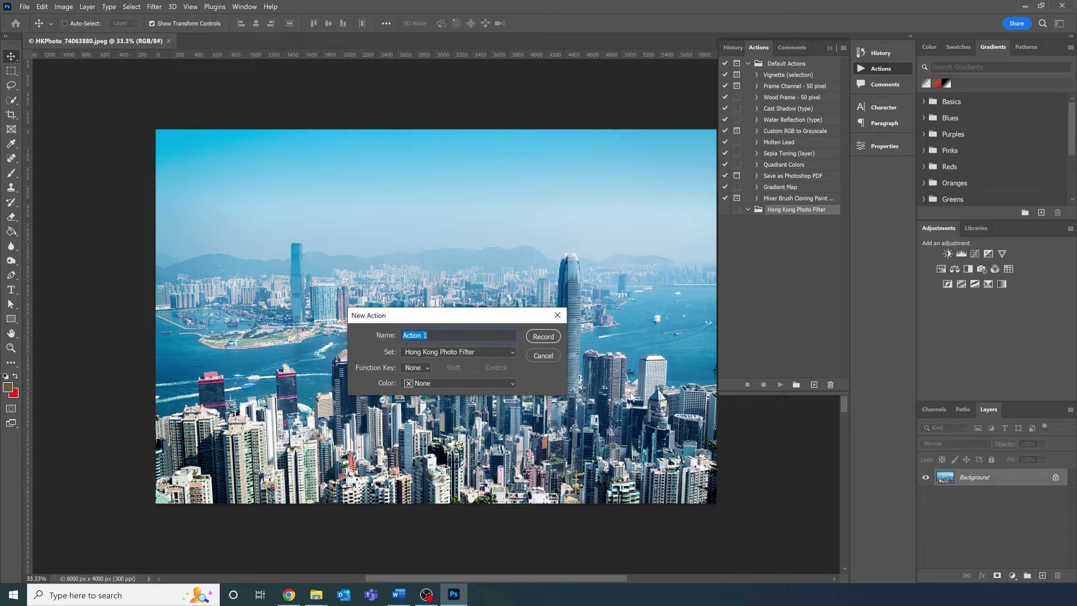
text(Green Film Filter)
click(542, 338)
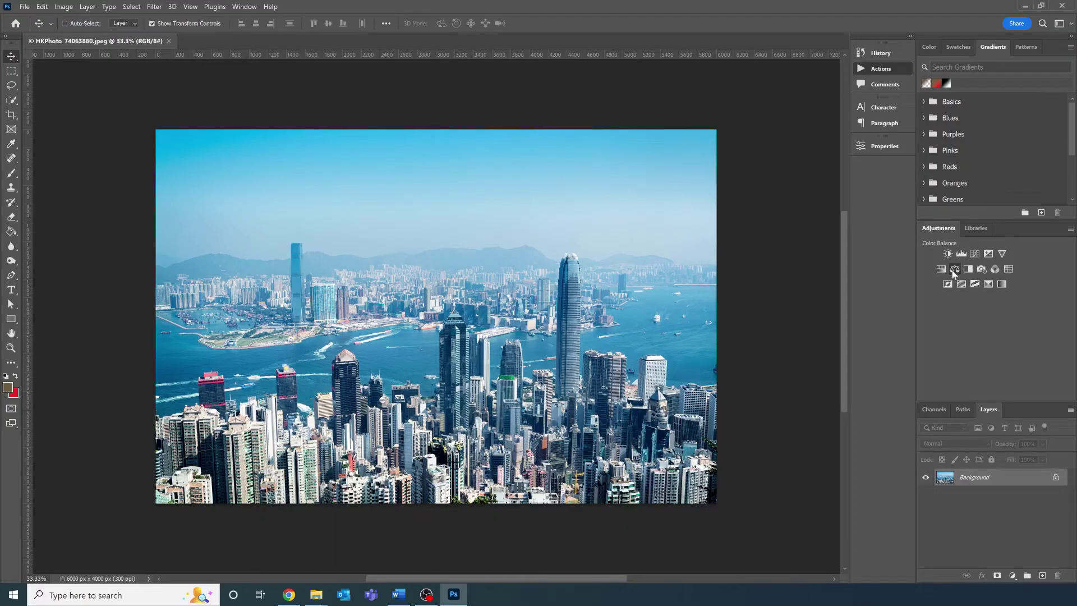
Shift the Color Balance midtones toward cyan and green, then adjust highlights and shadows.
mouse_move(750, 221)
mouse_down()
mouse_move(768, 221)
mouse_move(742, 202)
mouse_move(757, 221)
mouse_move(754, 241)
mouse_up()
click(777, 177)
click(730, 205)
click(776, 177)
click(756, 192)
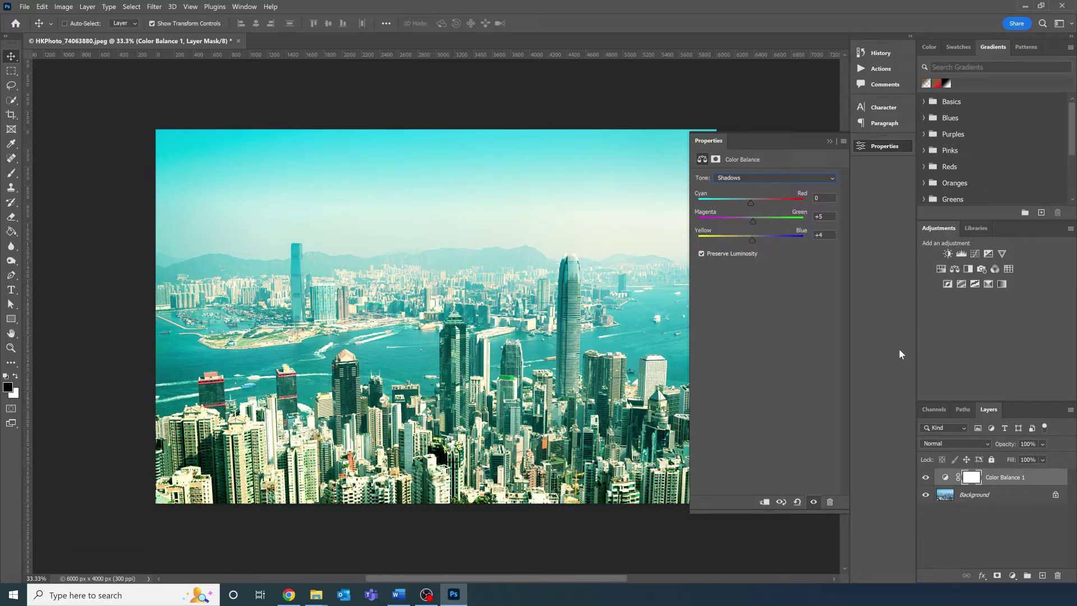
Add Brightness/Contrast (brightness -30, contrast 5) and a Curves darkening shadows and lifting highlights.
click(947, 253)
click(746, 210)
click(766, 233)
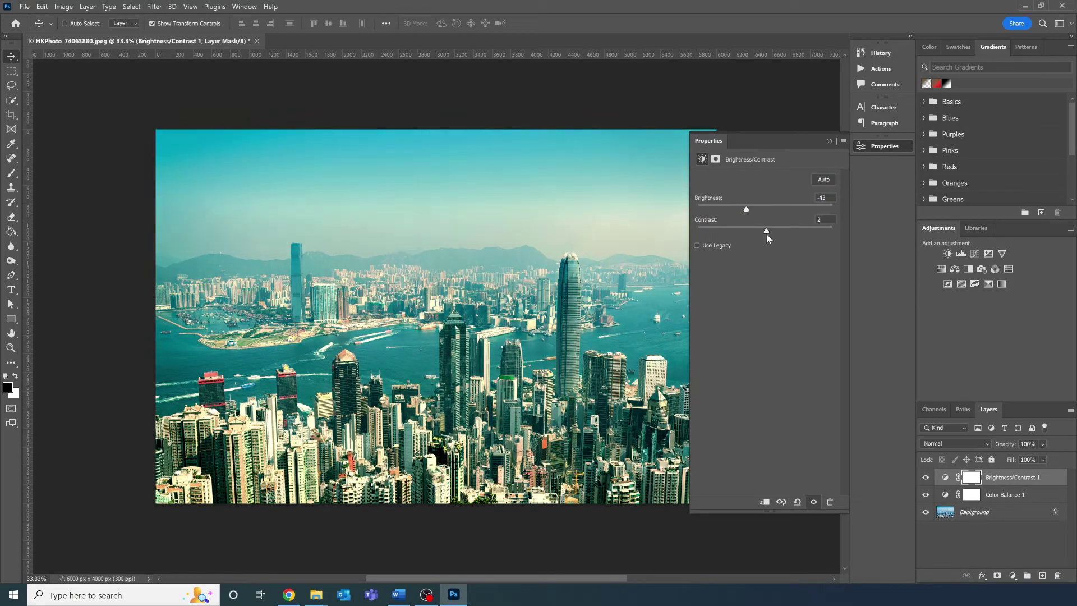
click(752, 209)
click(769, 231)
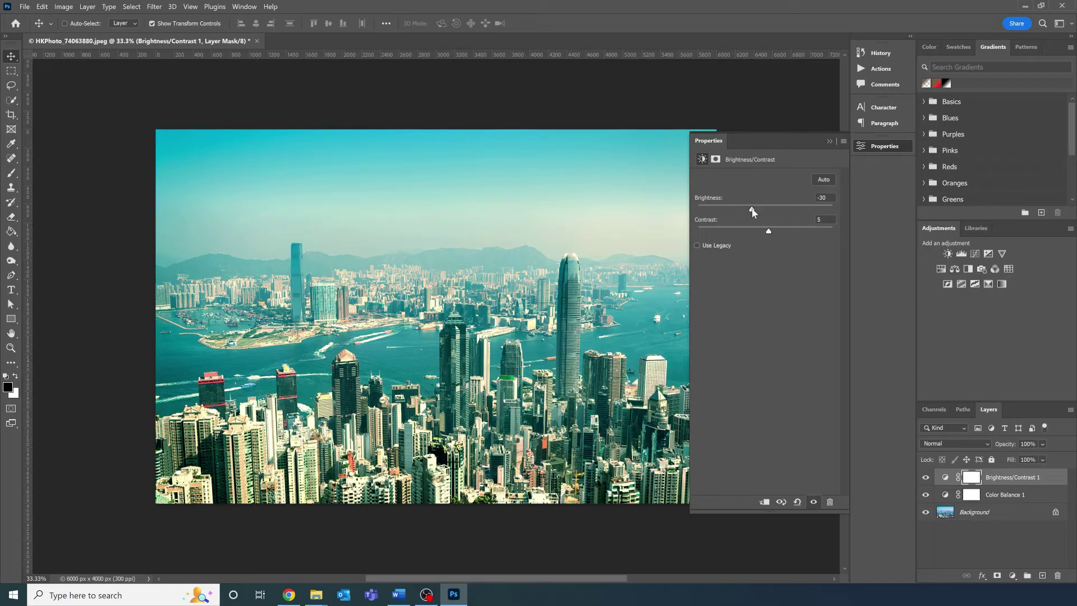
click(975, 253)
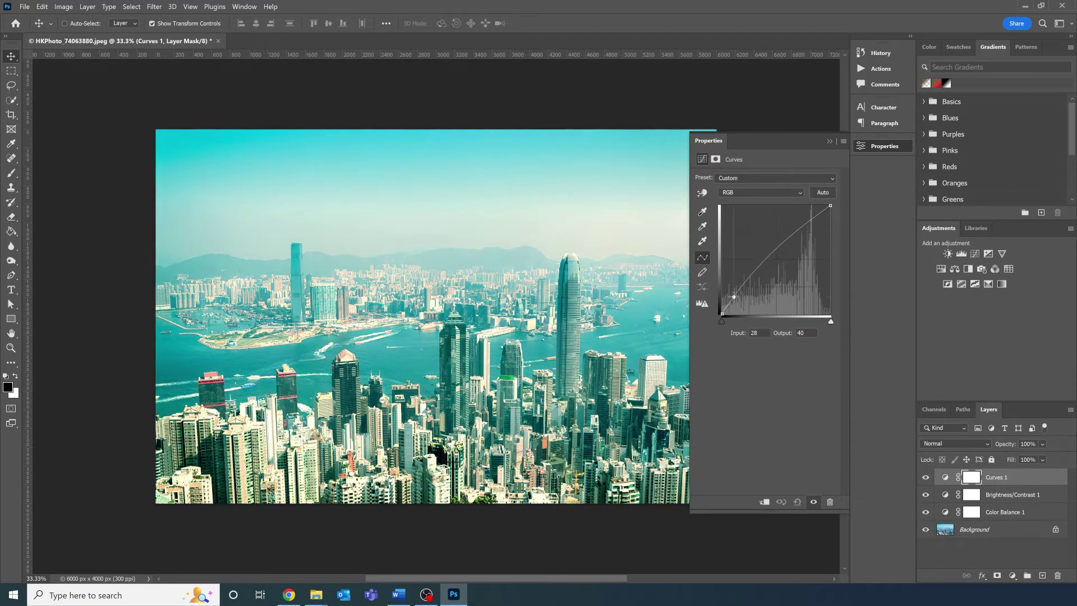
drag(743, 293, 745, 302)
drag(813, 222, 811, 221)
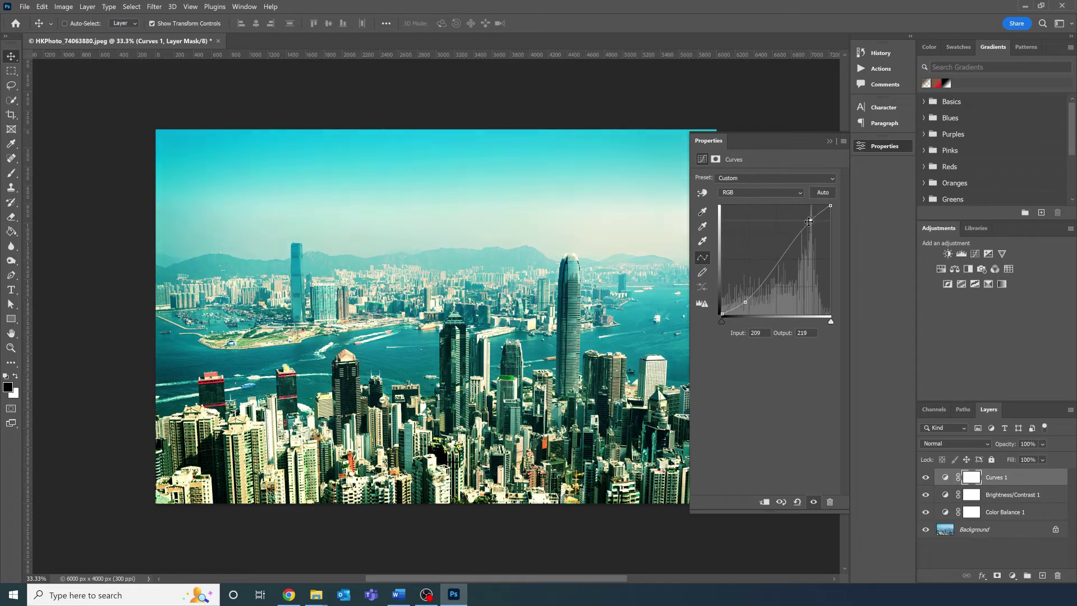
Apply the Add Noise filter with amount 12.03 to the photo.
click(974, 529)
click(154, 7)
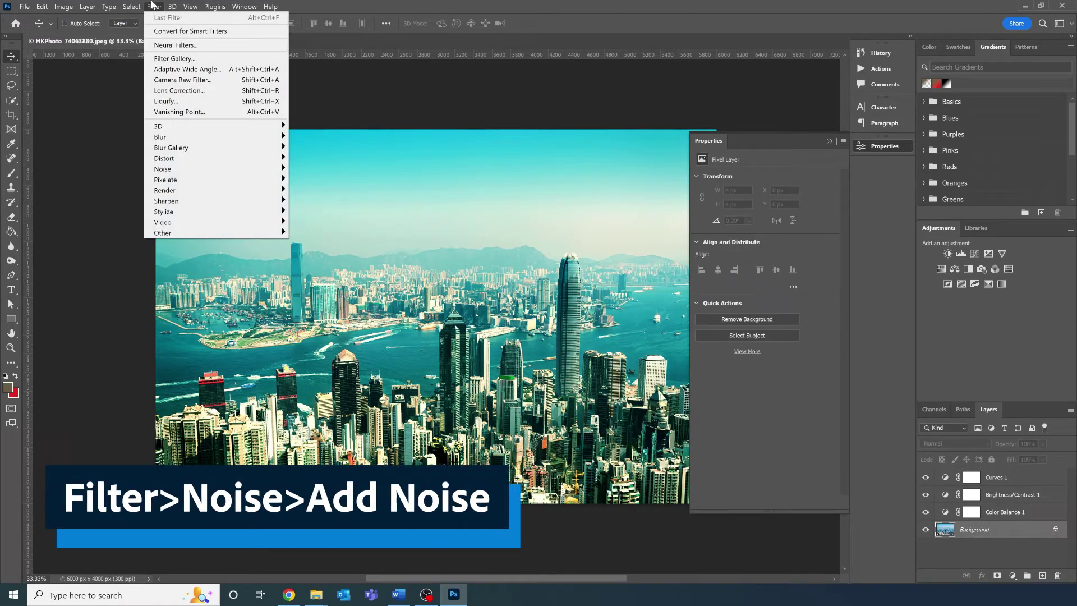
click(298, 169)
drag(481, 278, 469, 276)
click(591, 122)
click(830, 141)
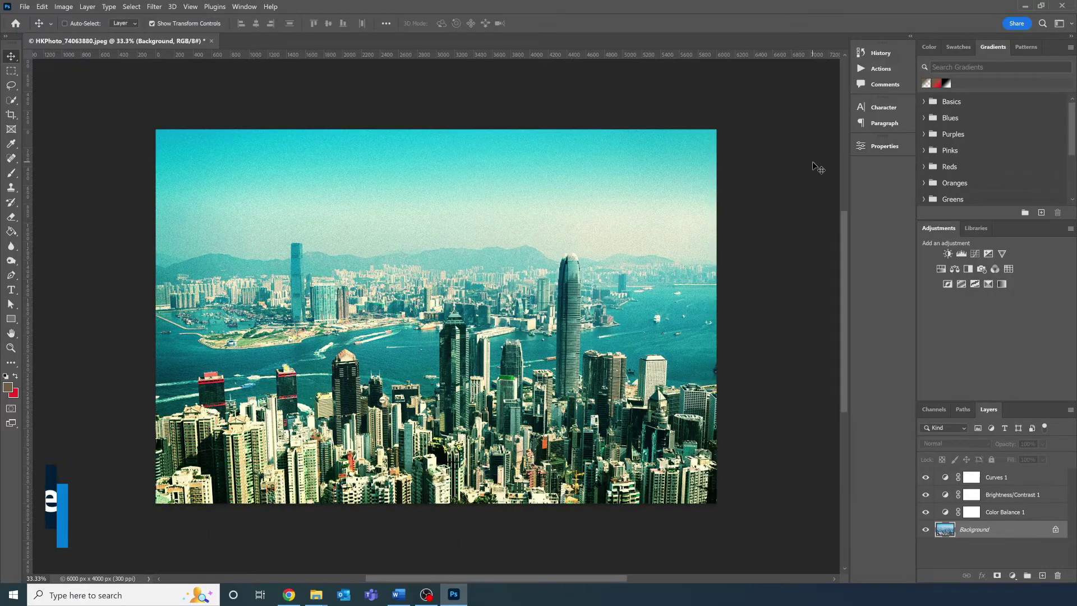
Stop the Green Film Filter recording after Add Noise, then resume recording it.
click(864, 69)
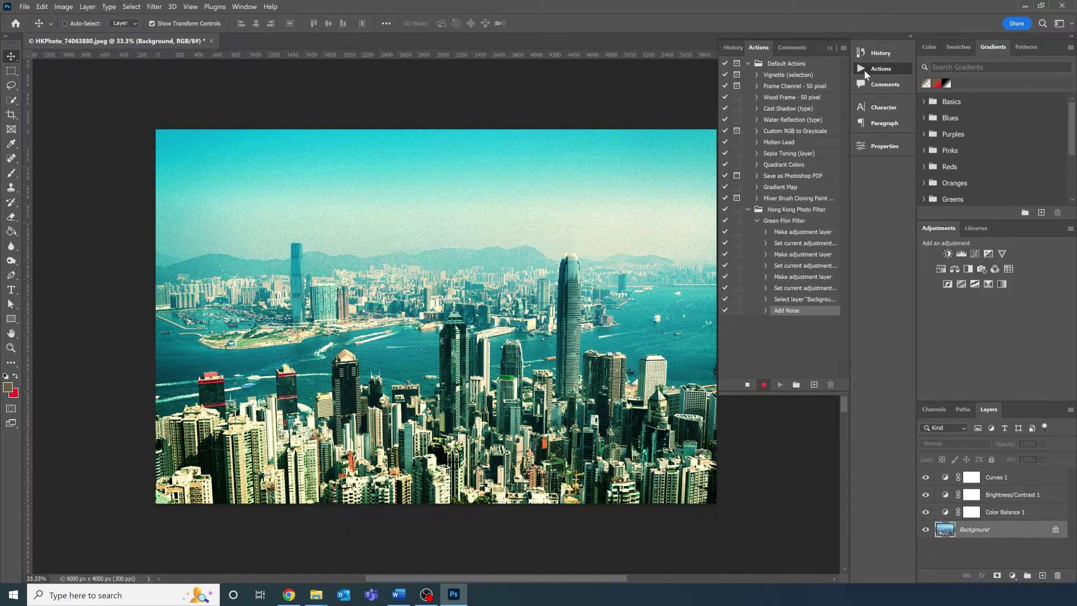
click(747, 386)
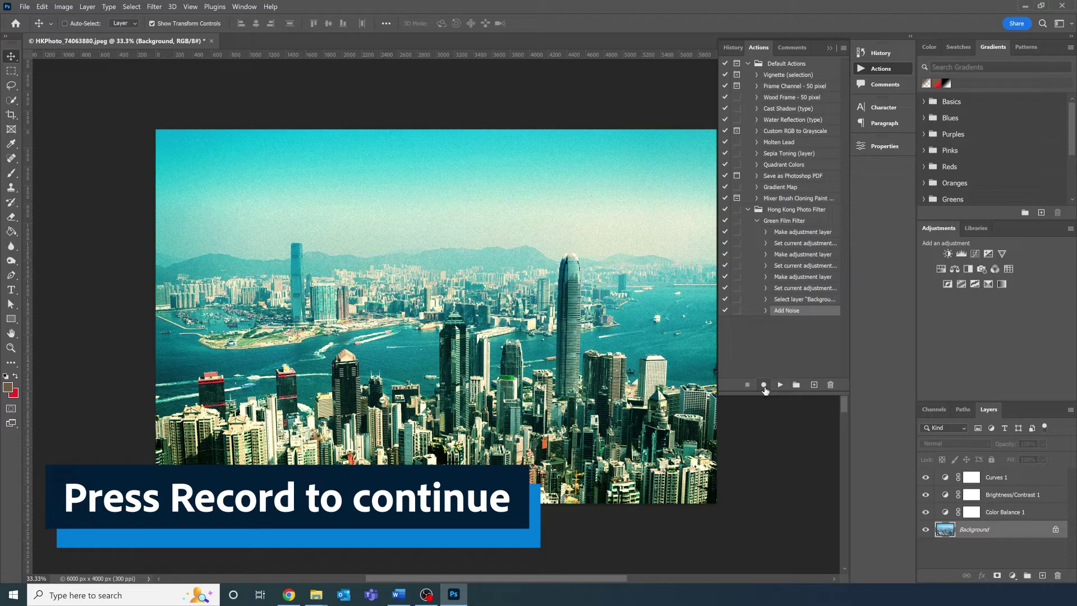
click(763, 385)
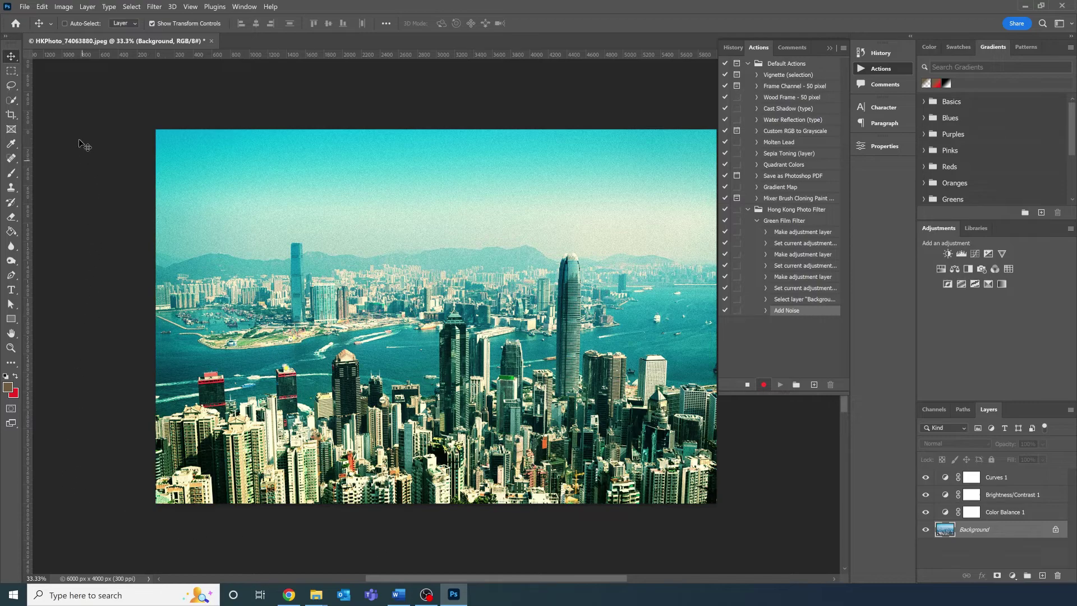
Save the photo as a PNG into Desktop > Edited Photos, then stop the action recording.
click(25, 7)
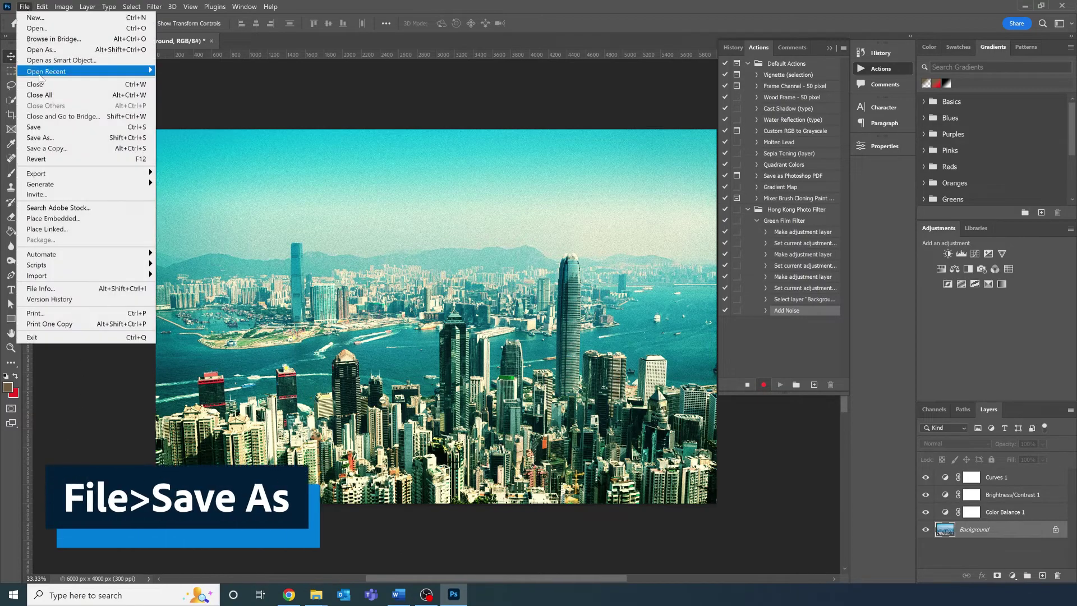
click(58, 137)
click(584, 438)
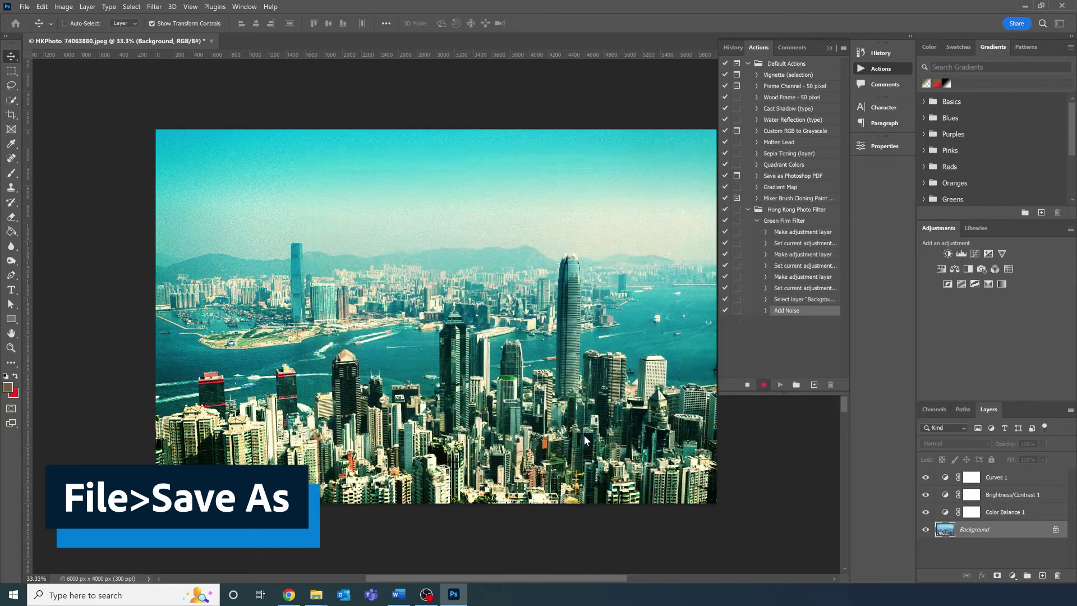
click(219, 447)
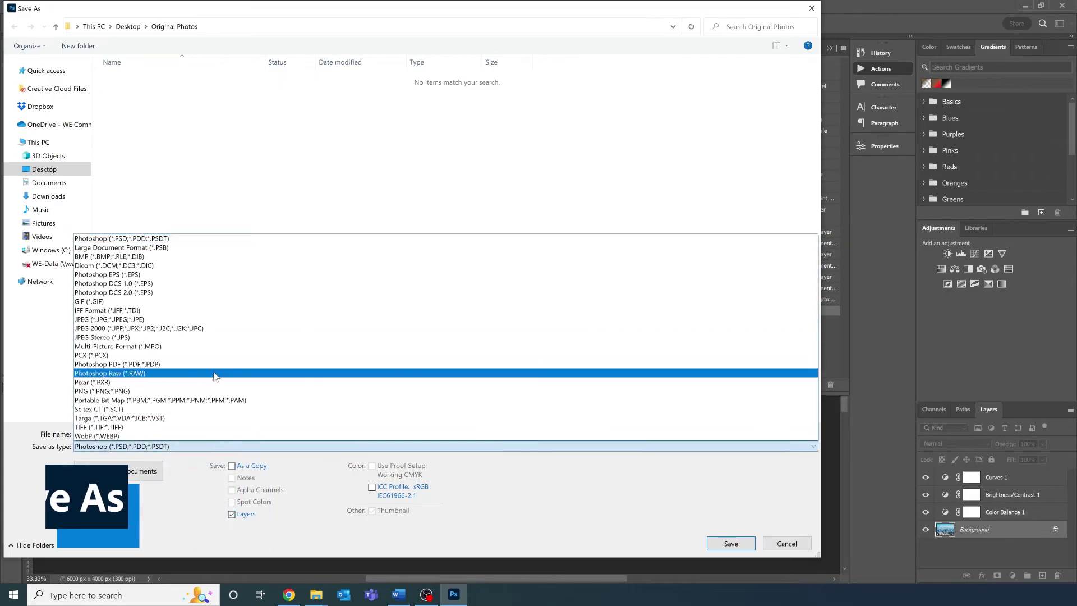
click(216, 385)
click(121, 28)
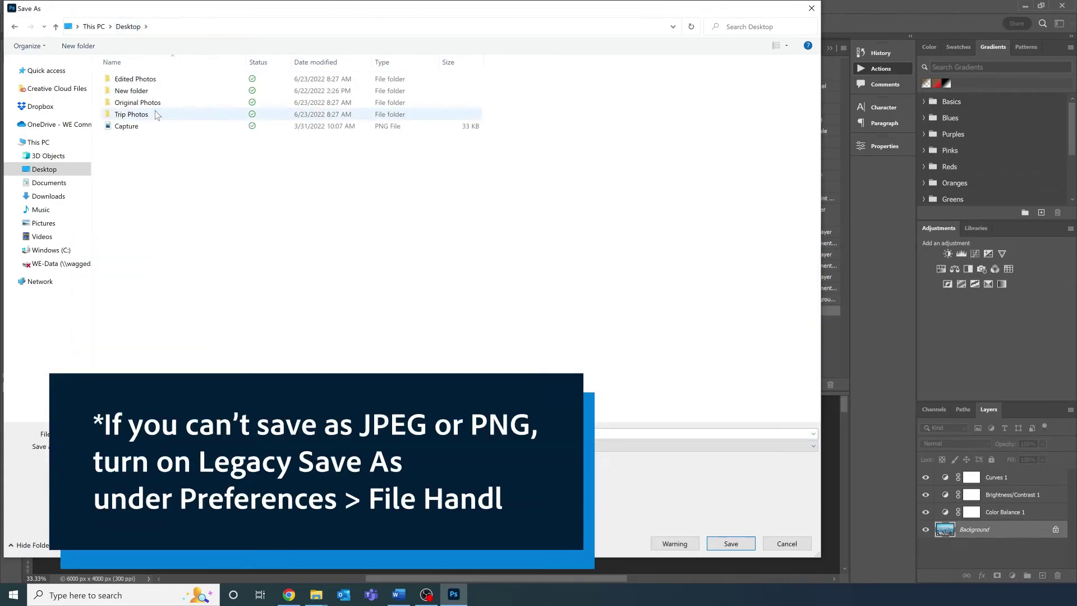
double_click(152, 85)
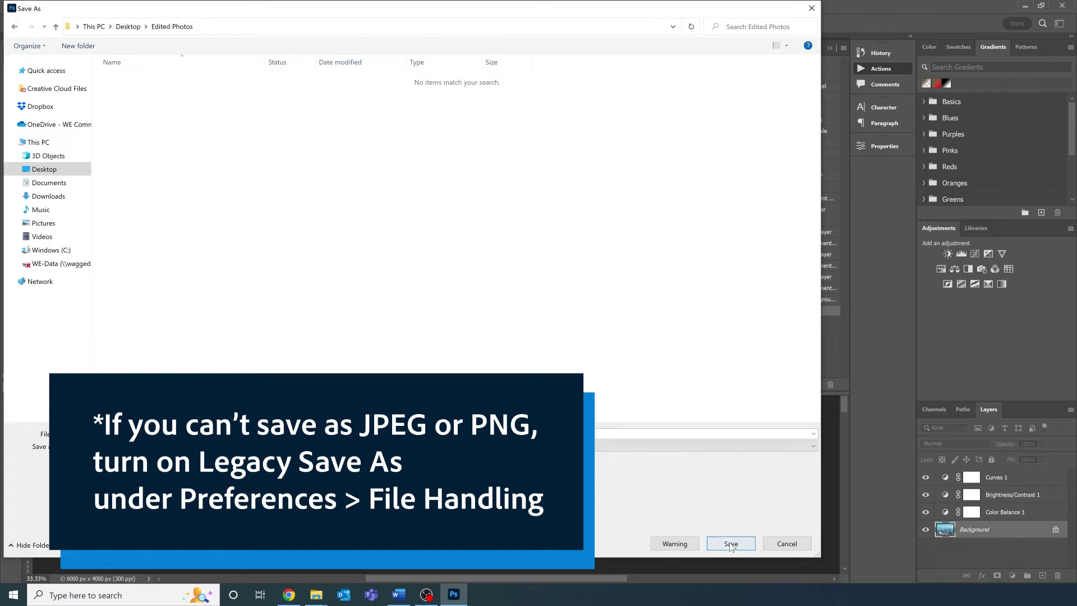
click(729, 542)
click(387, 108)
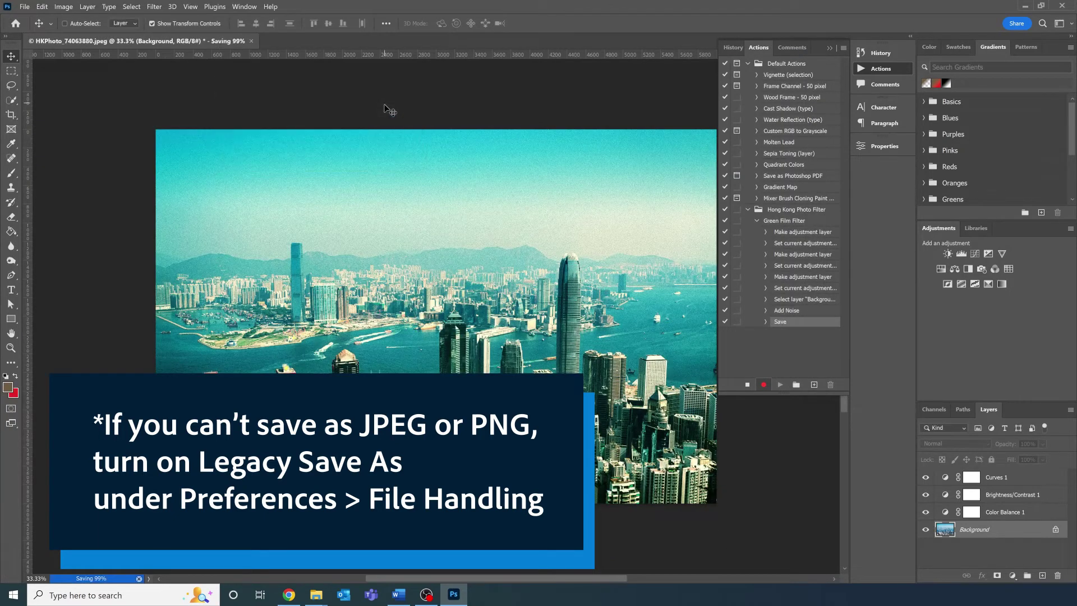
click(748, 385)
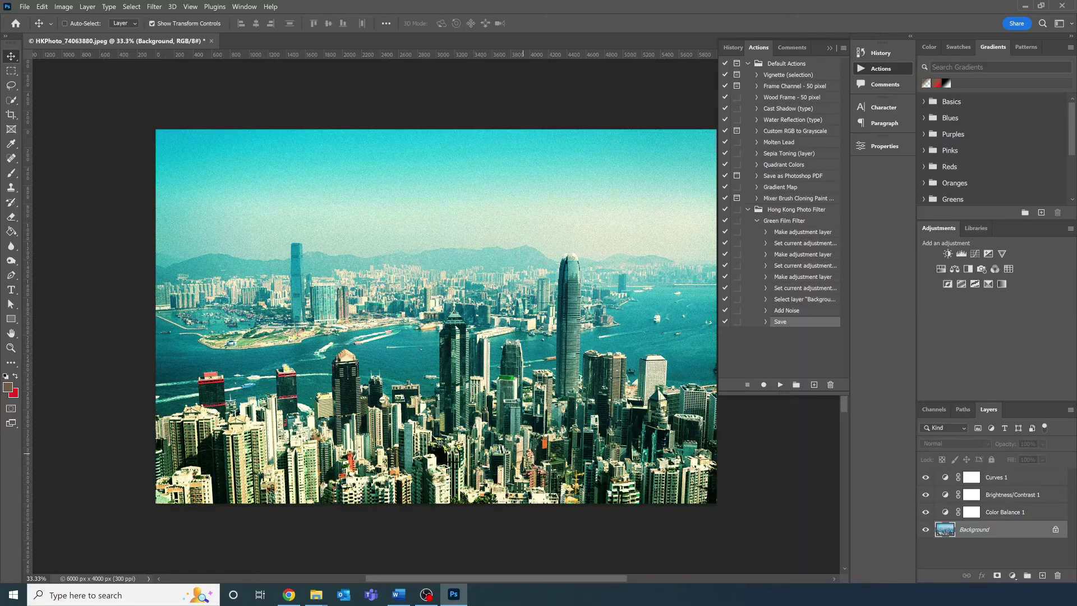
Set up a Batch job playing Green Film Filter from the Hong Kong Photo Filter set, with Folder as the source.
click(25, 9)
mouse_move(128, 259)
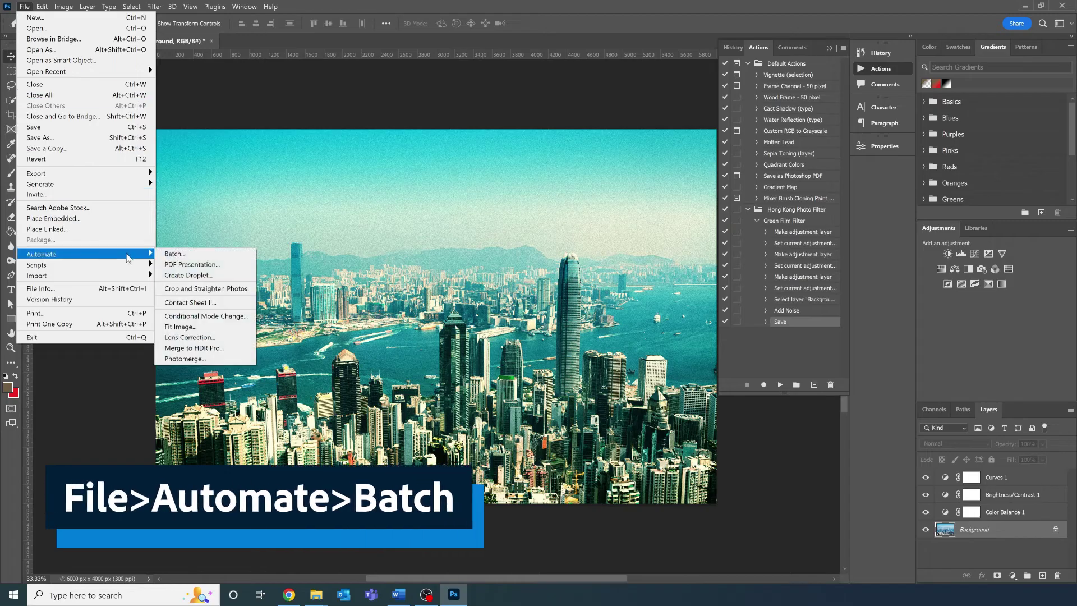
click(175, 254)
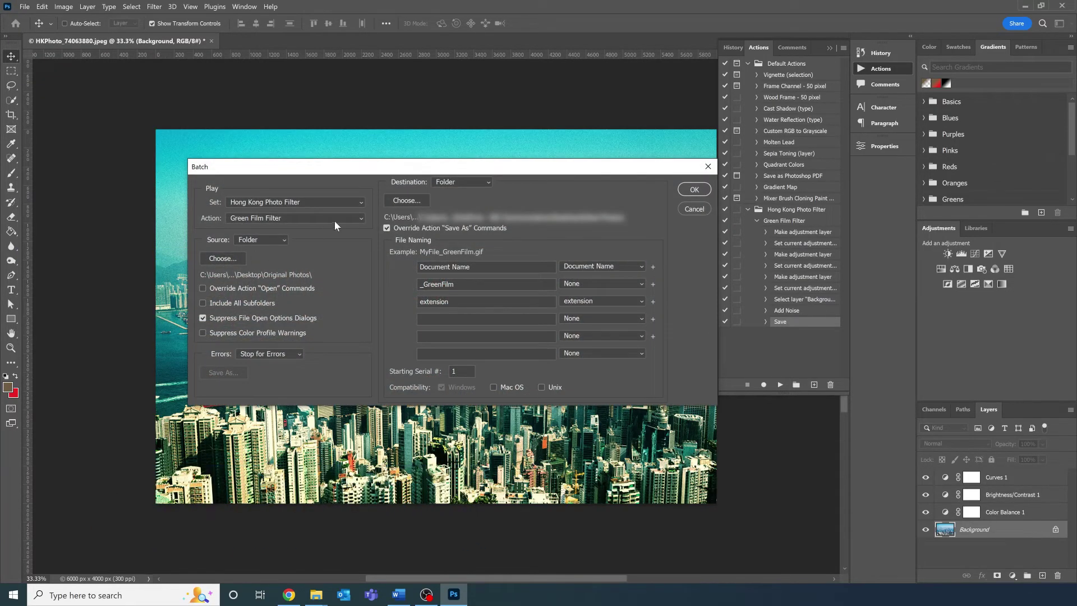
click(332, 200)
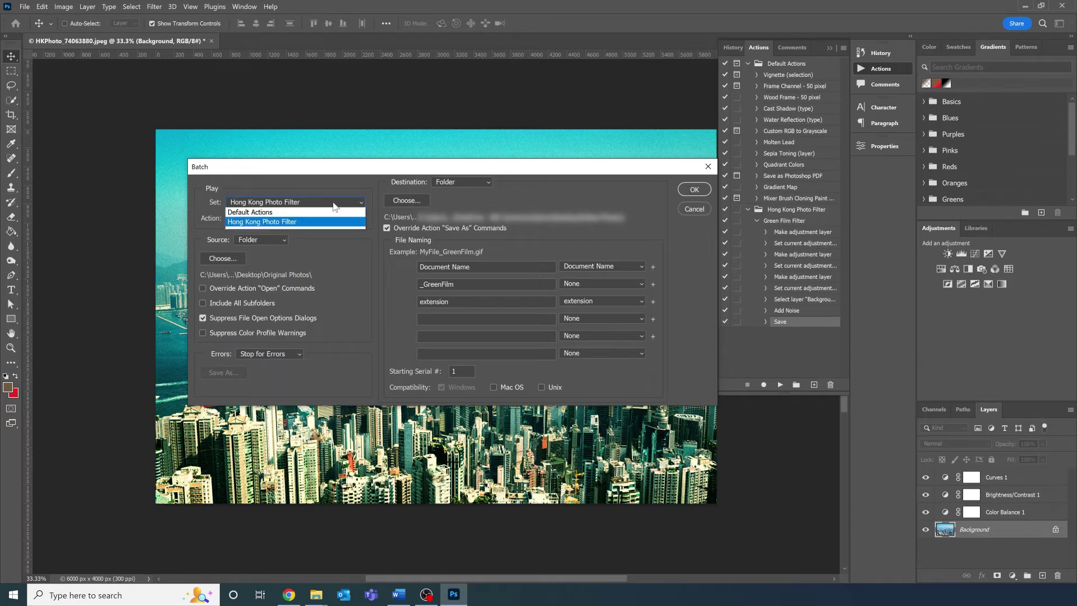
click(330, 222)
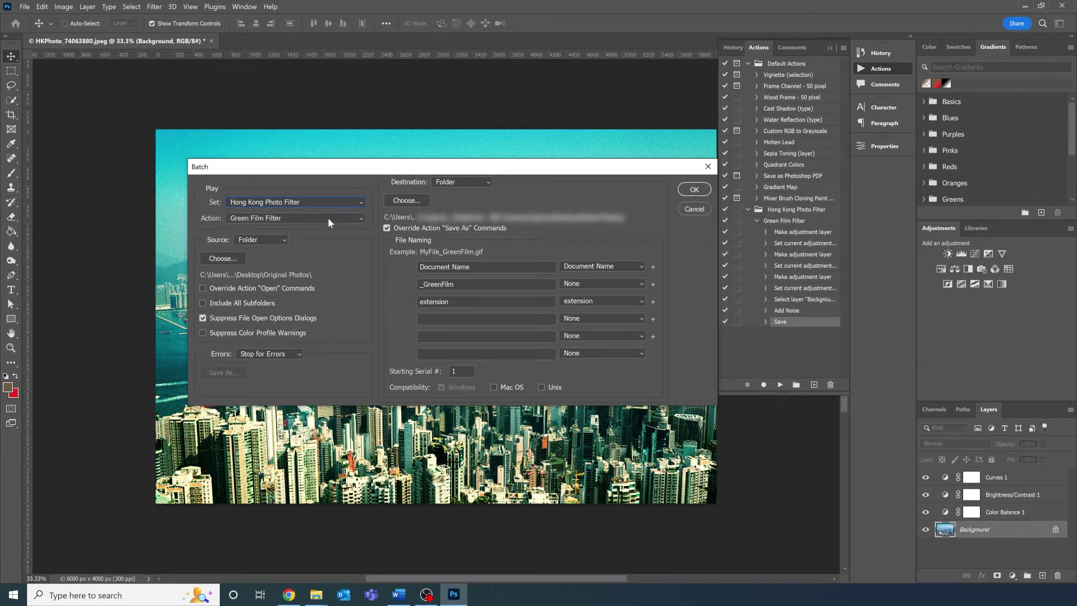
click(318, 217)
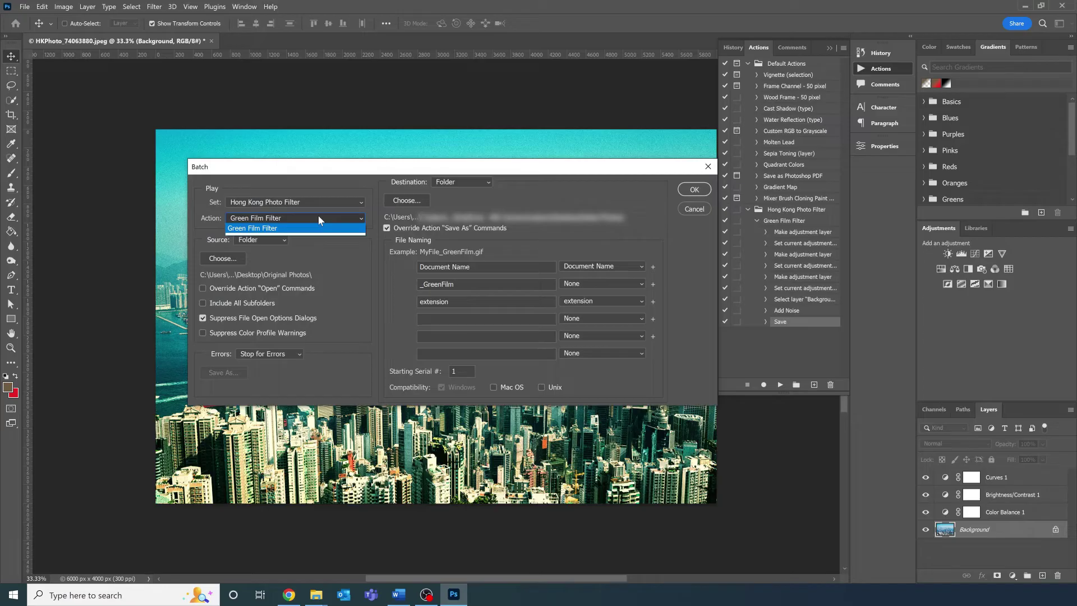
click(316, 229)
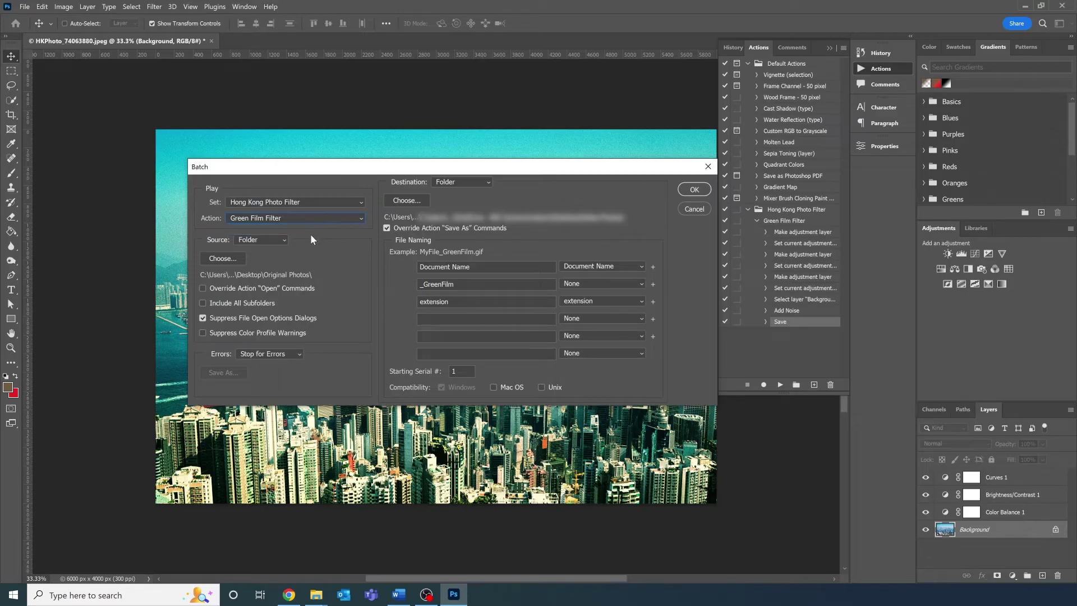
click(272, 242)
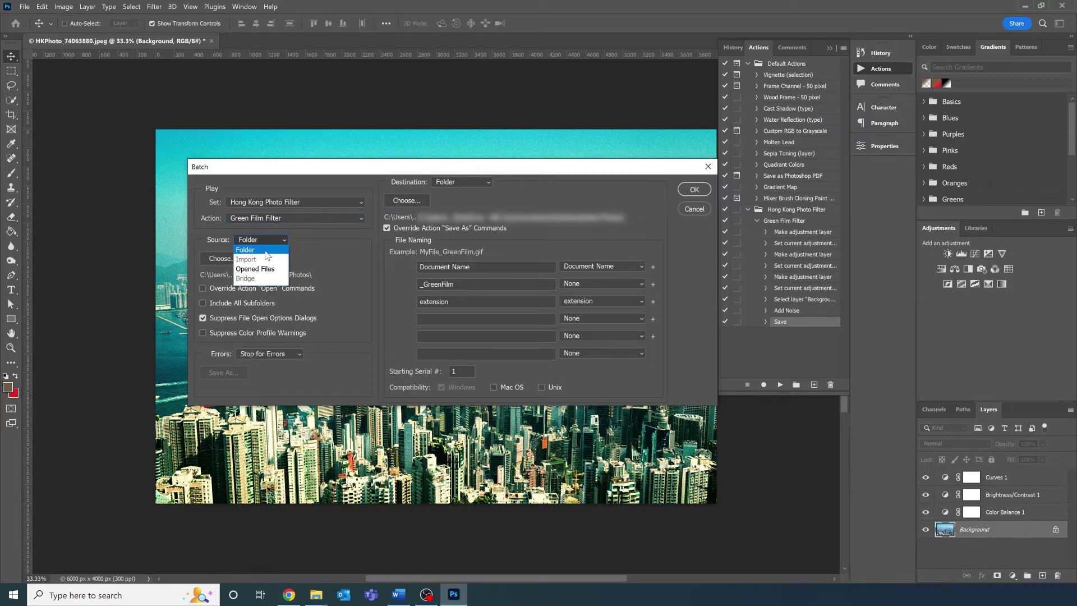
click(265, 251)
Choose Original Photos as the batch source folder and keep Folder as the destination type.
click(224, 259)
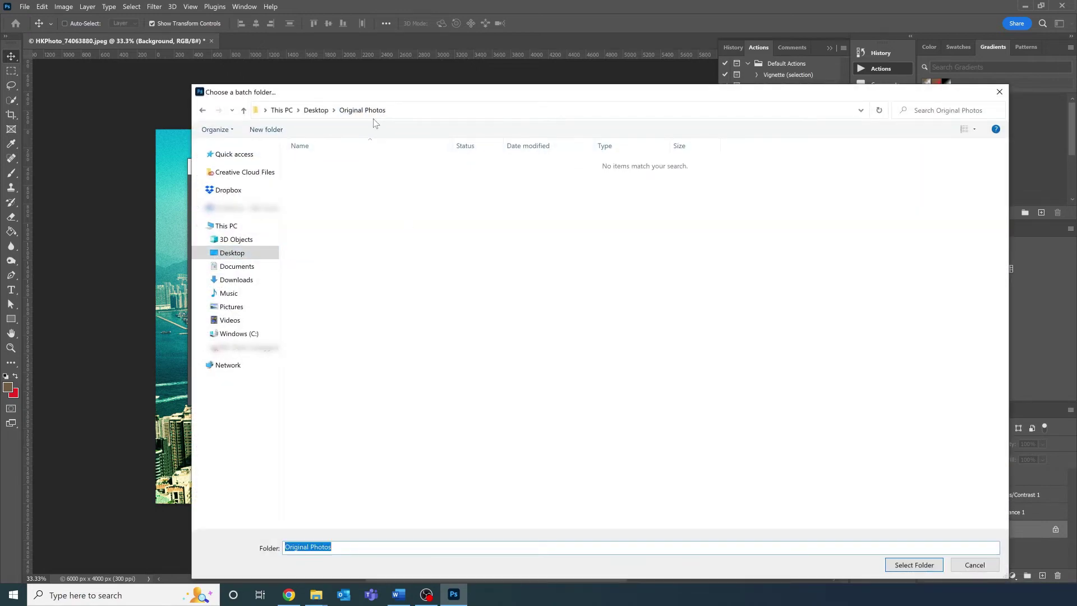
click(910, 565)
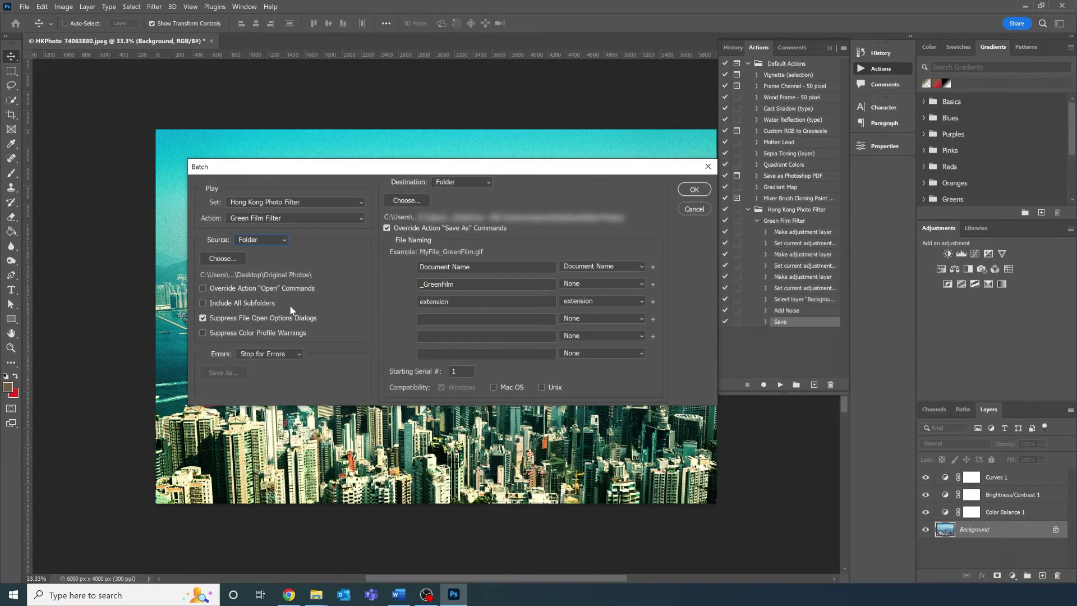
click(459, 182)
click(468, 213)
Choose Desktop > Edited Photos as the batch destination folder.
click(403, 200)
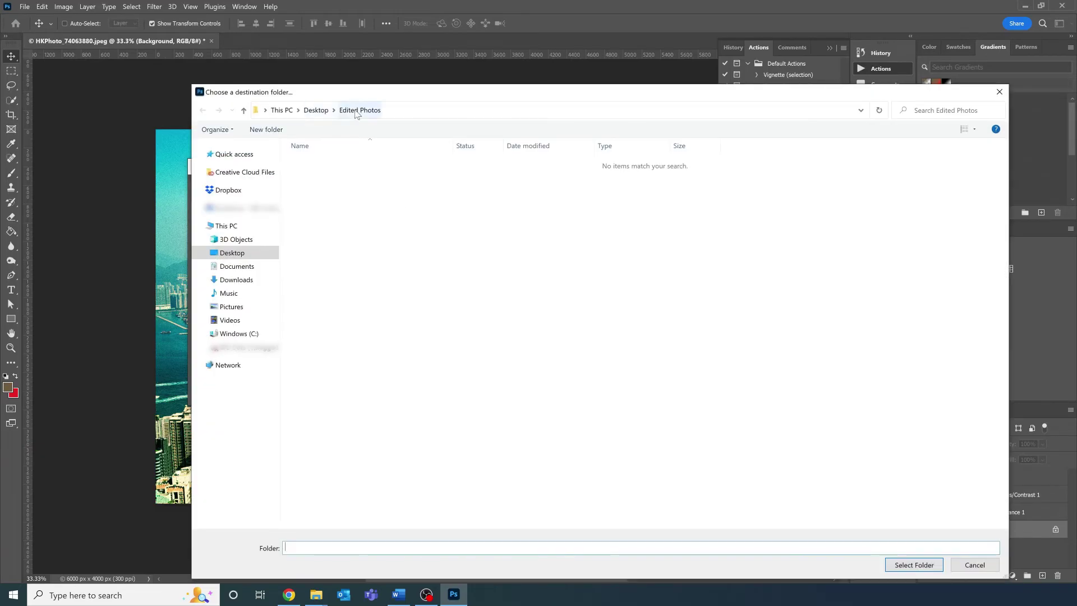
click(316, 110)
double_click(332, 168)
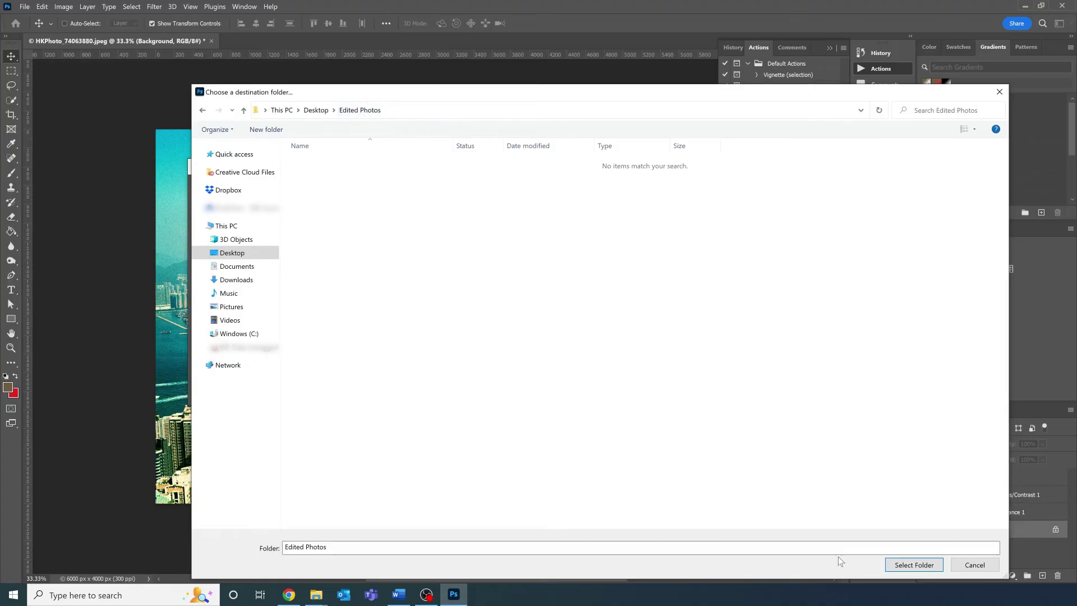
click(917, 567)
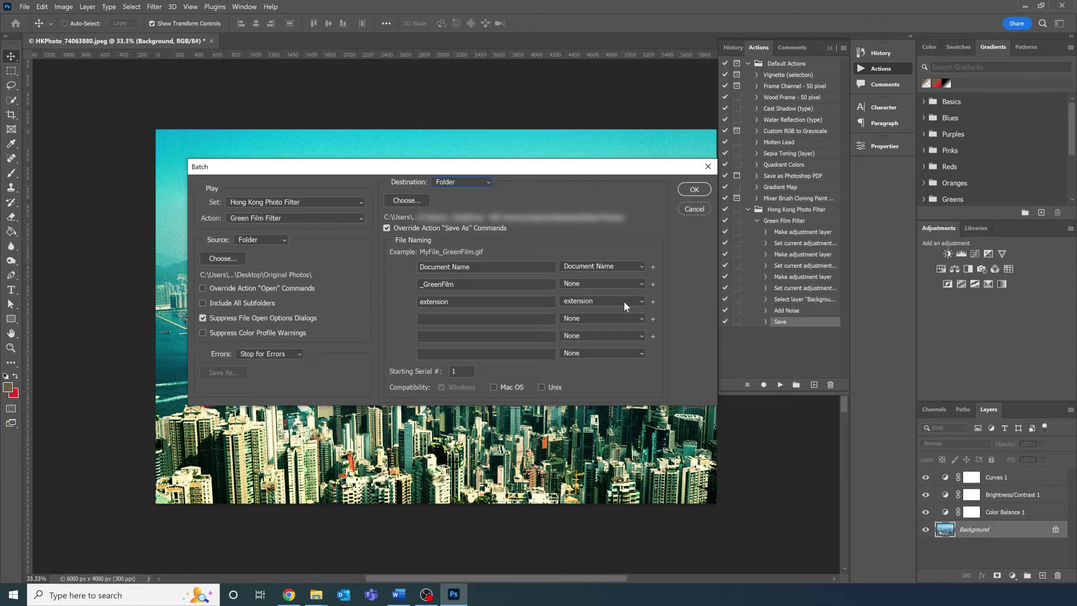
Run the Green Film Filter batch on all photos in the Original Photos folder.
click(694, 189)
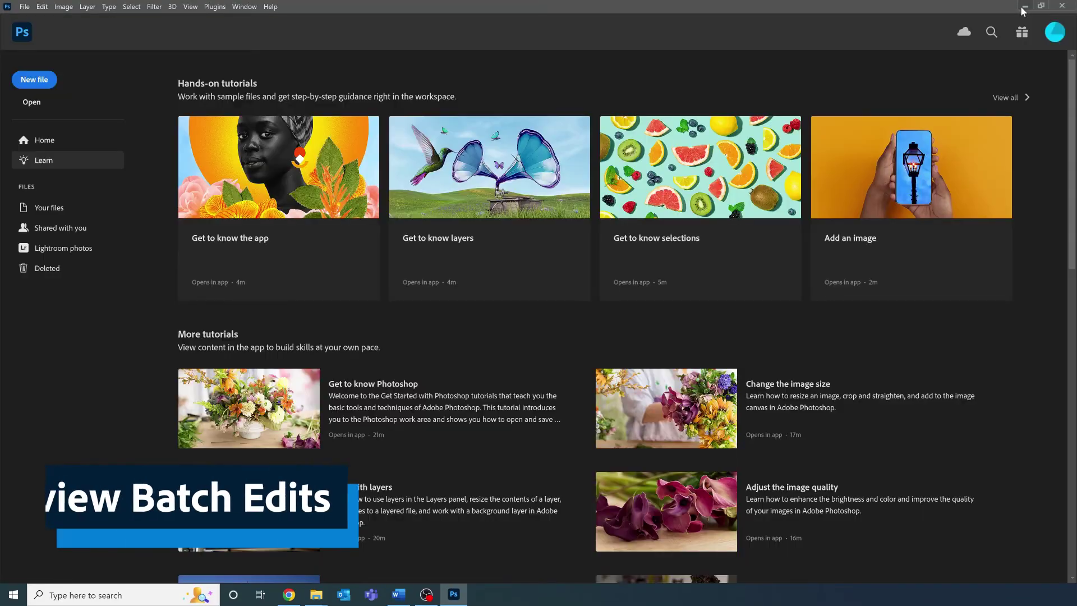
Minimize Photoshop, close the Original Photos window, and open the Edited Photos folder on the desktop.
click(1020, 9)
click(602, 25)
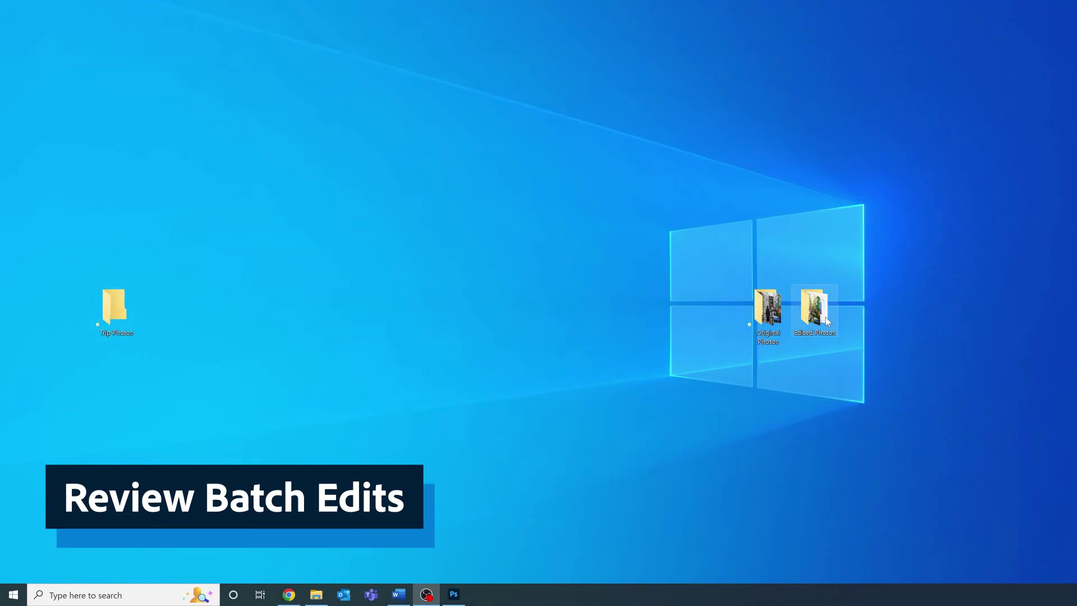
double_click(814, 308)
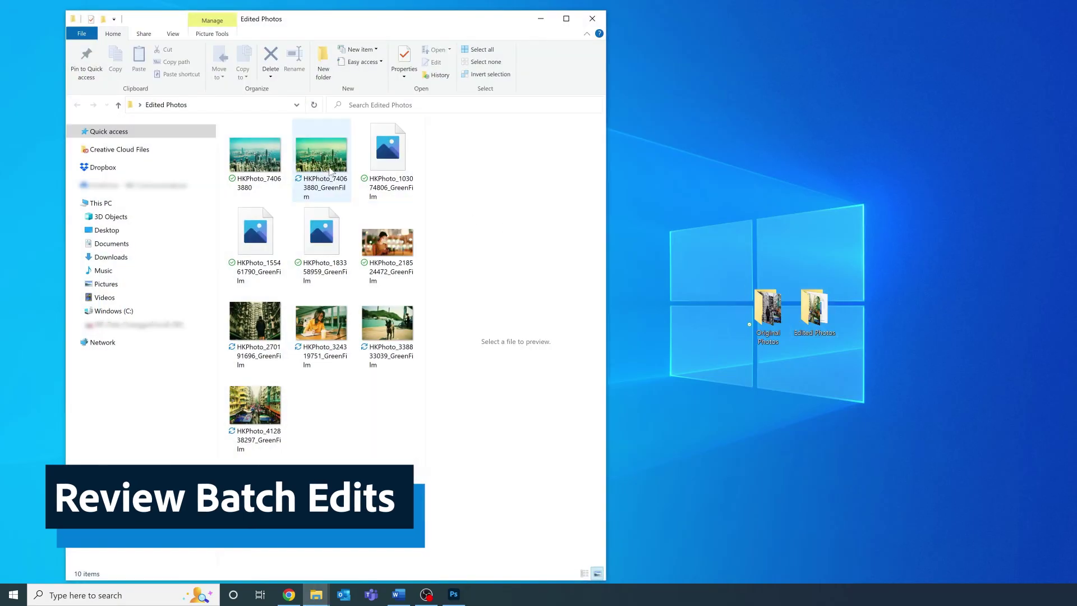